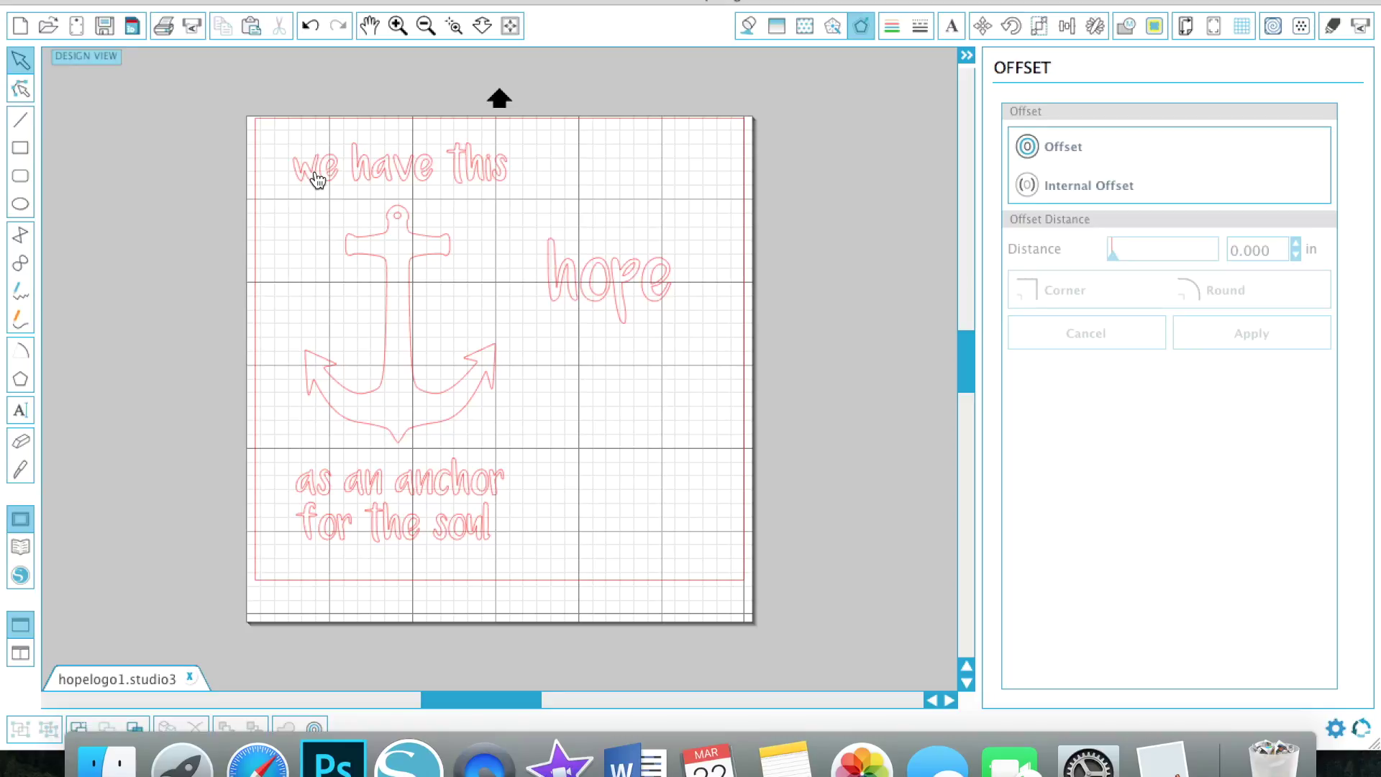
- Move the word "hope" onto the middle of the anchor's shaft
left_click(576, 291)
left_click_drag(574, 292, 366, 322)
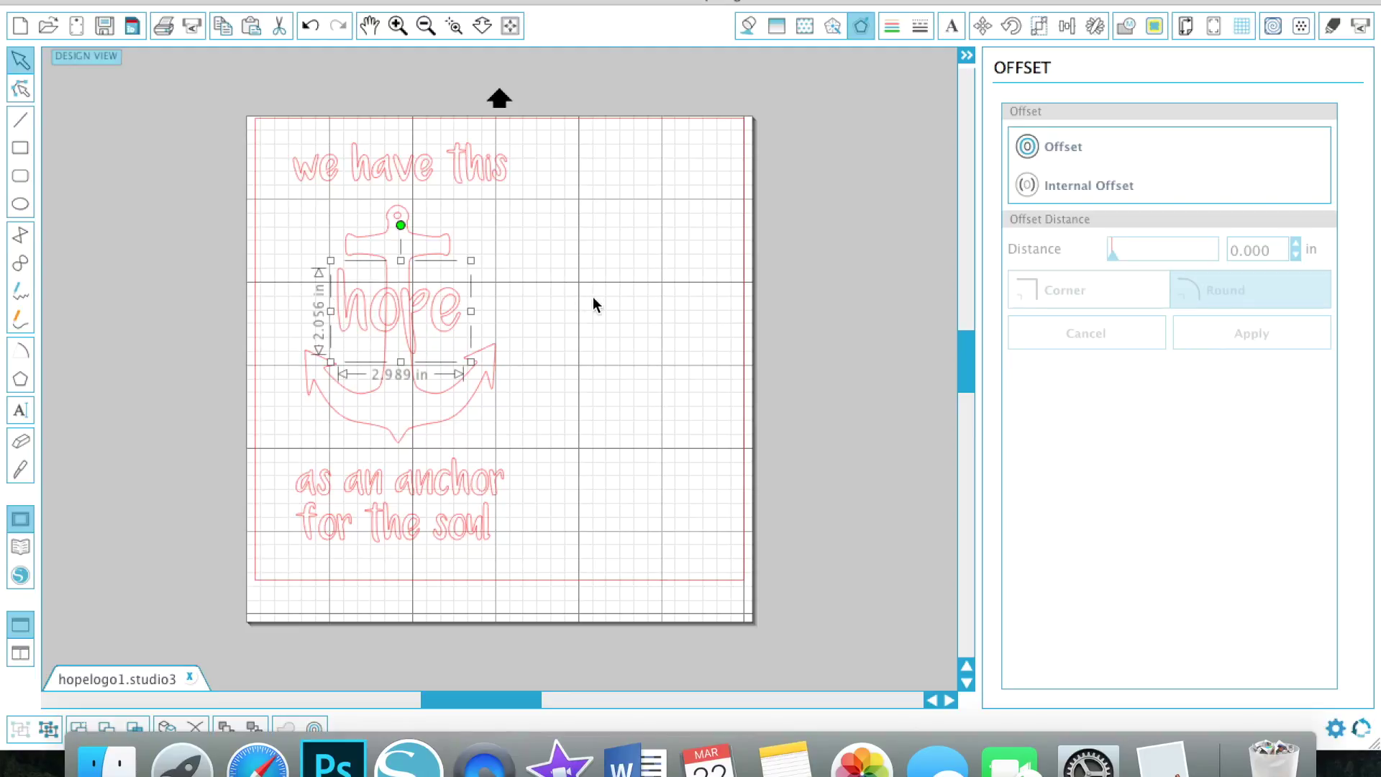
left_click(324, 385)
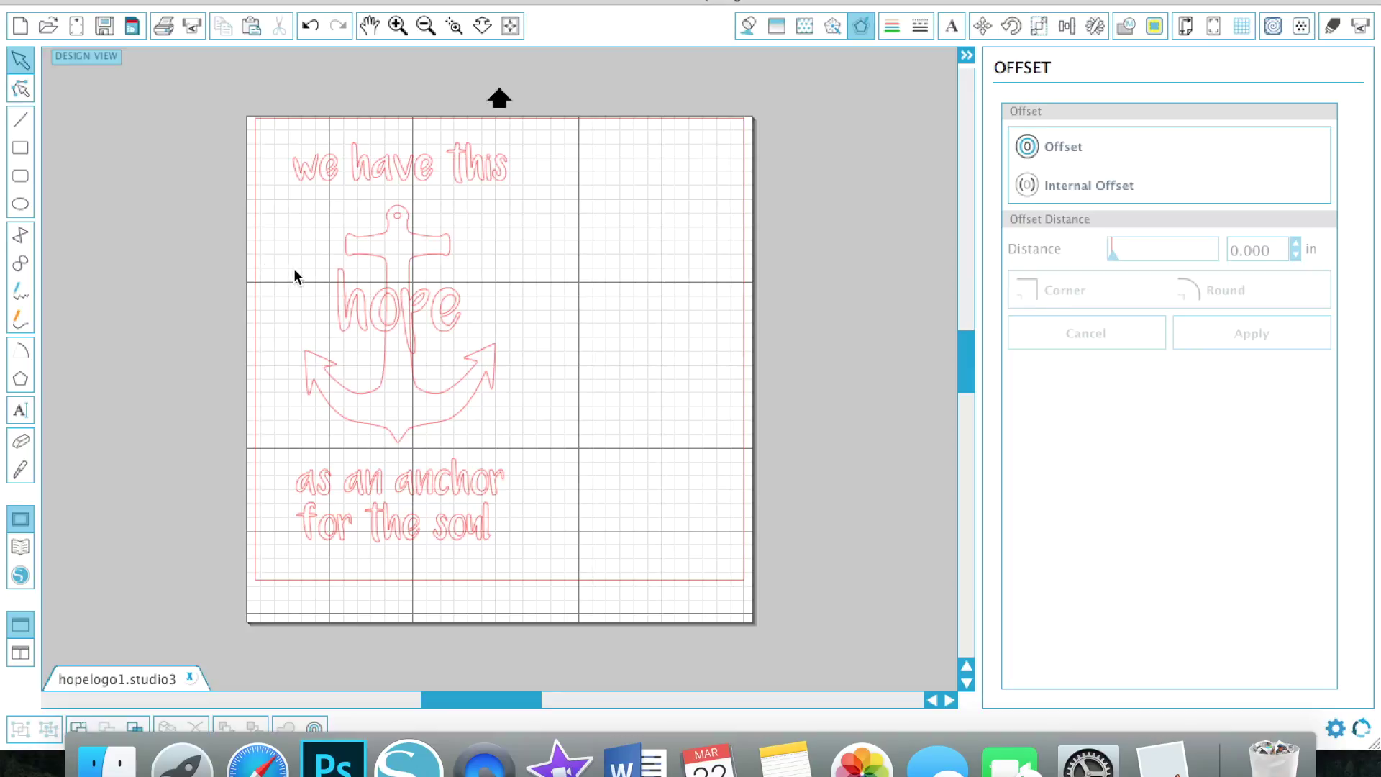
- Select the anchor and all the text together and align them horizontally by their centers
left_click_drag(303, 265, 419, 317)
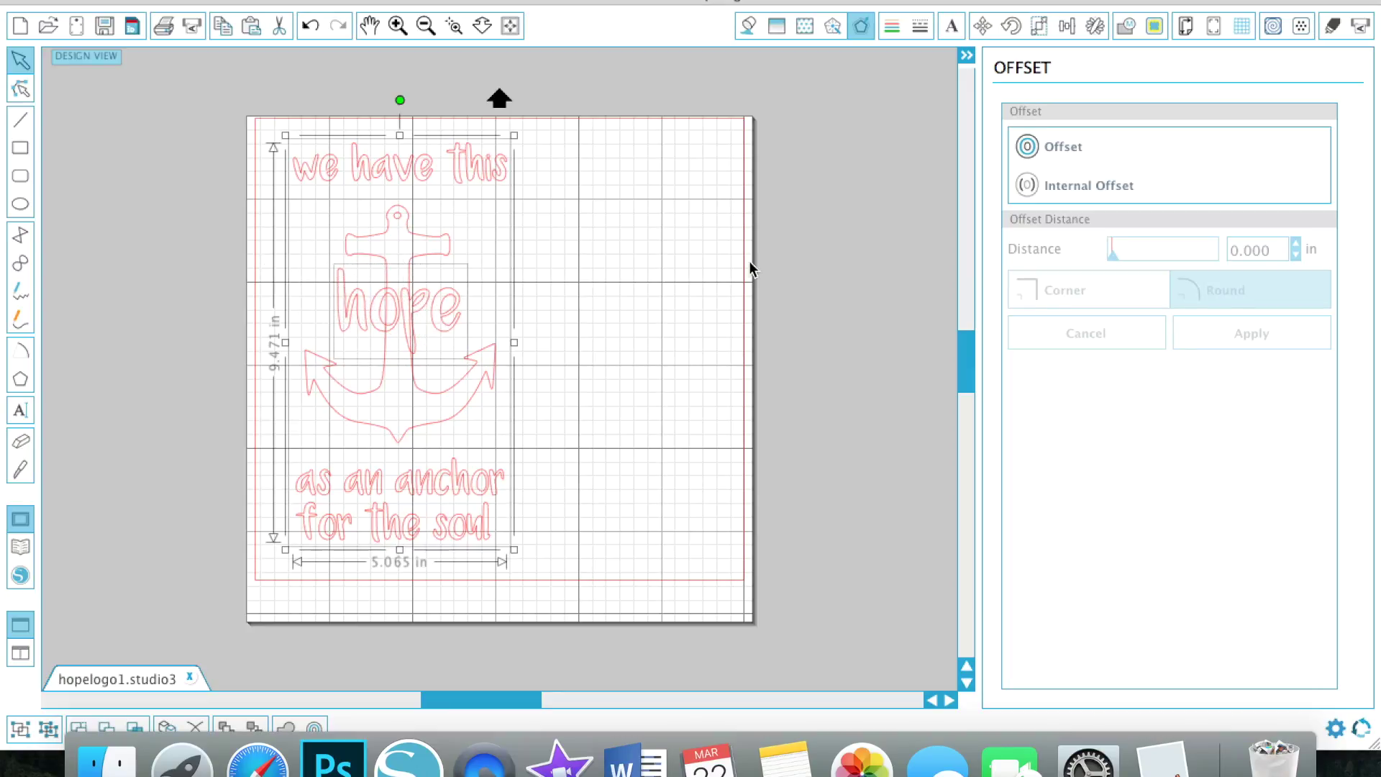
left_click(1067, 26)
left_click(1069, 254)
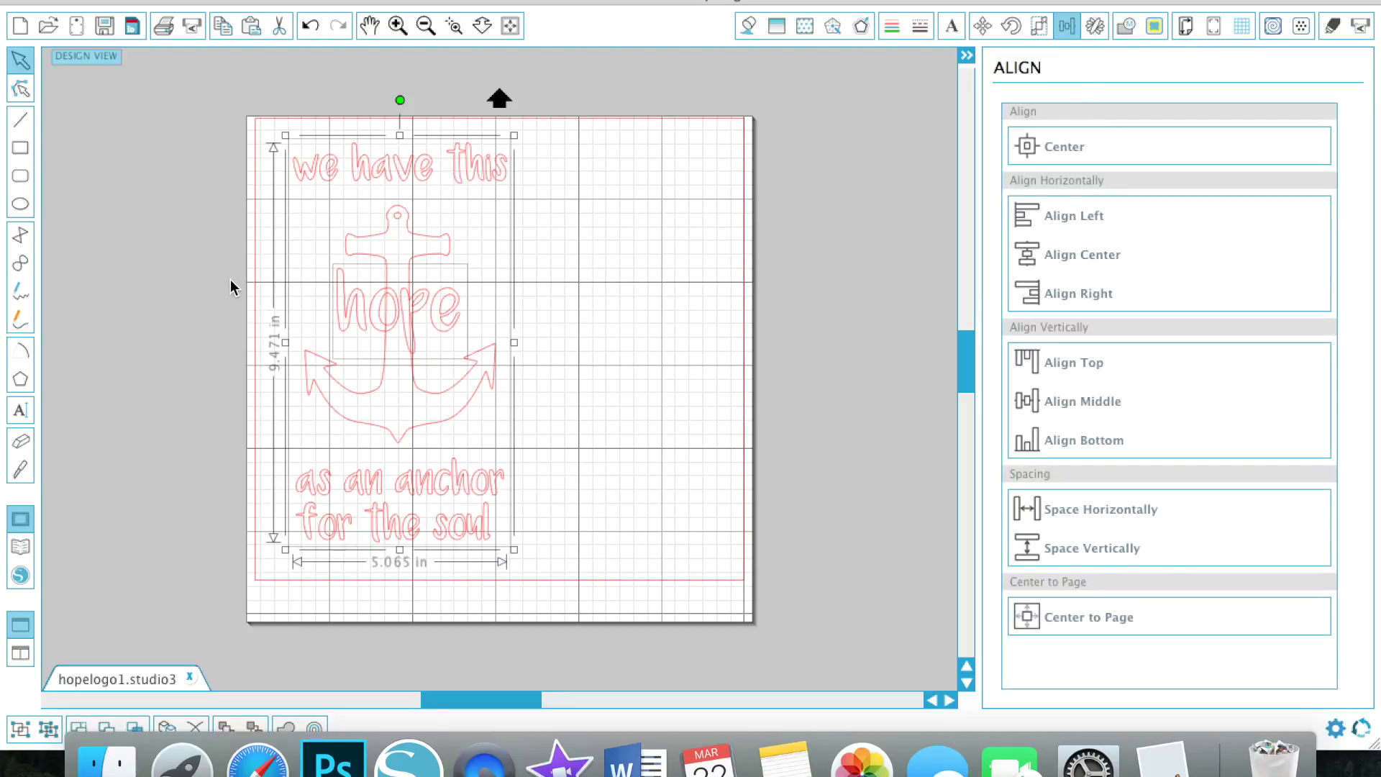
left_click(629, 286)
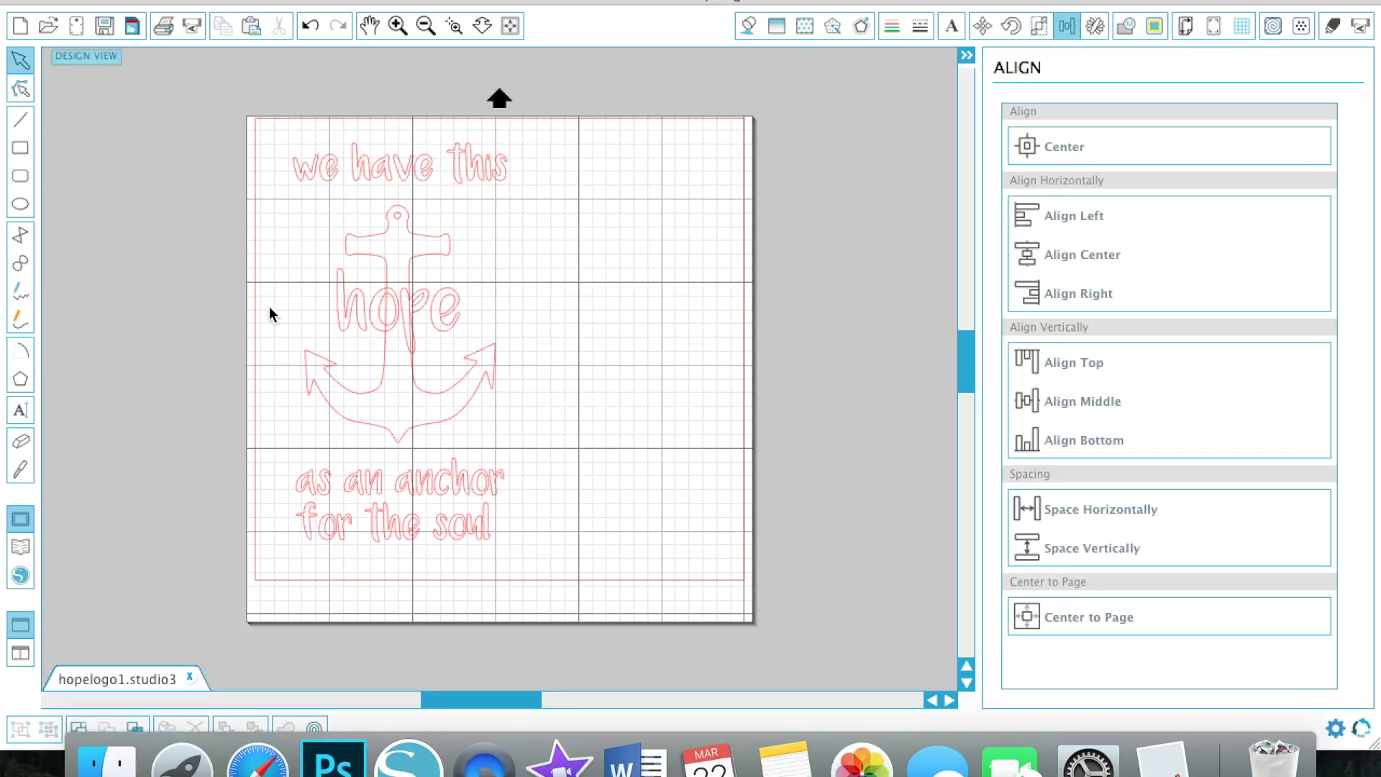
- Create a rounded offset of 0.025 in around the word "hope"
left_click(398, 26)
left_click(398, 26)
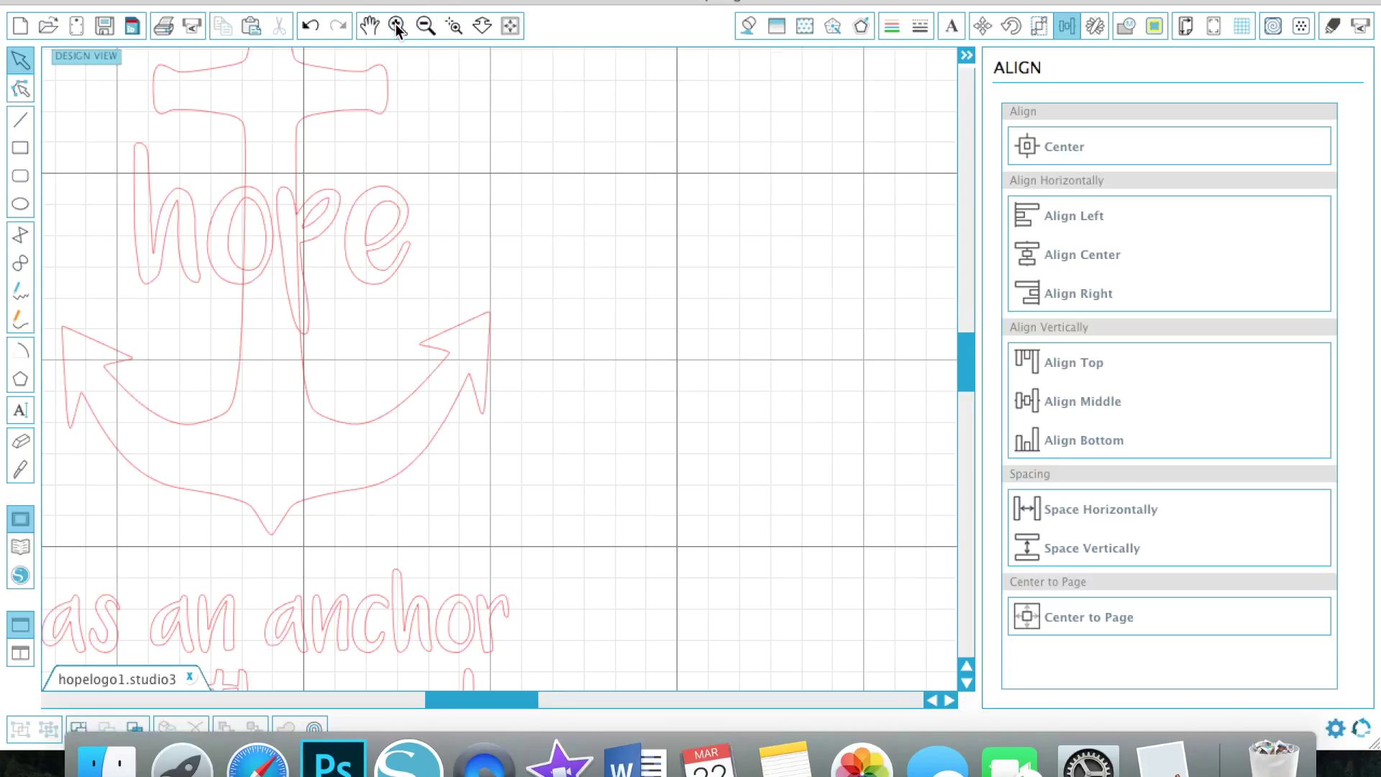
left_click_drag(498, 701, 456, 693)
left_click_drag(967, 375, 963, 358)
left_click(398, 26)
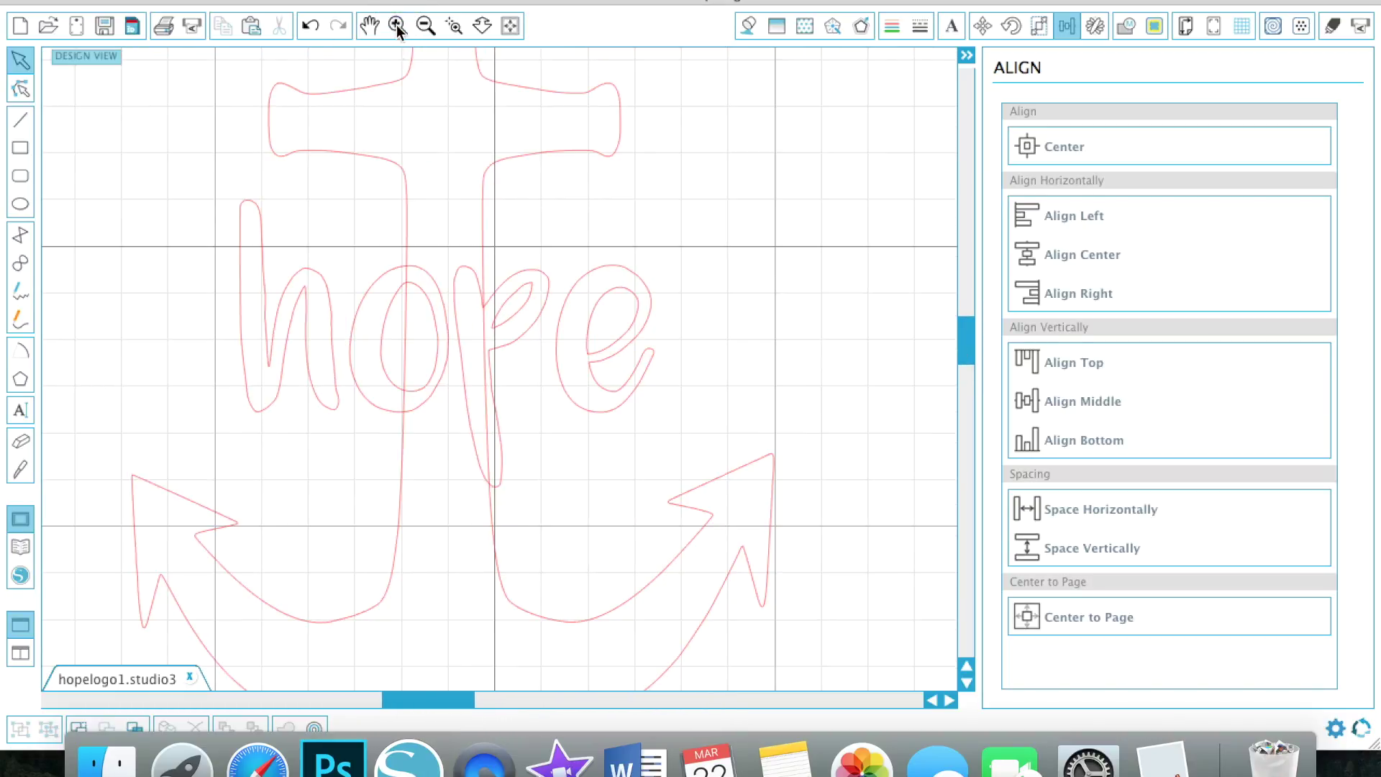
left_click(270, 321)
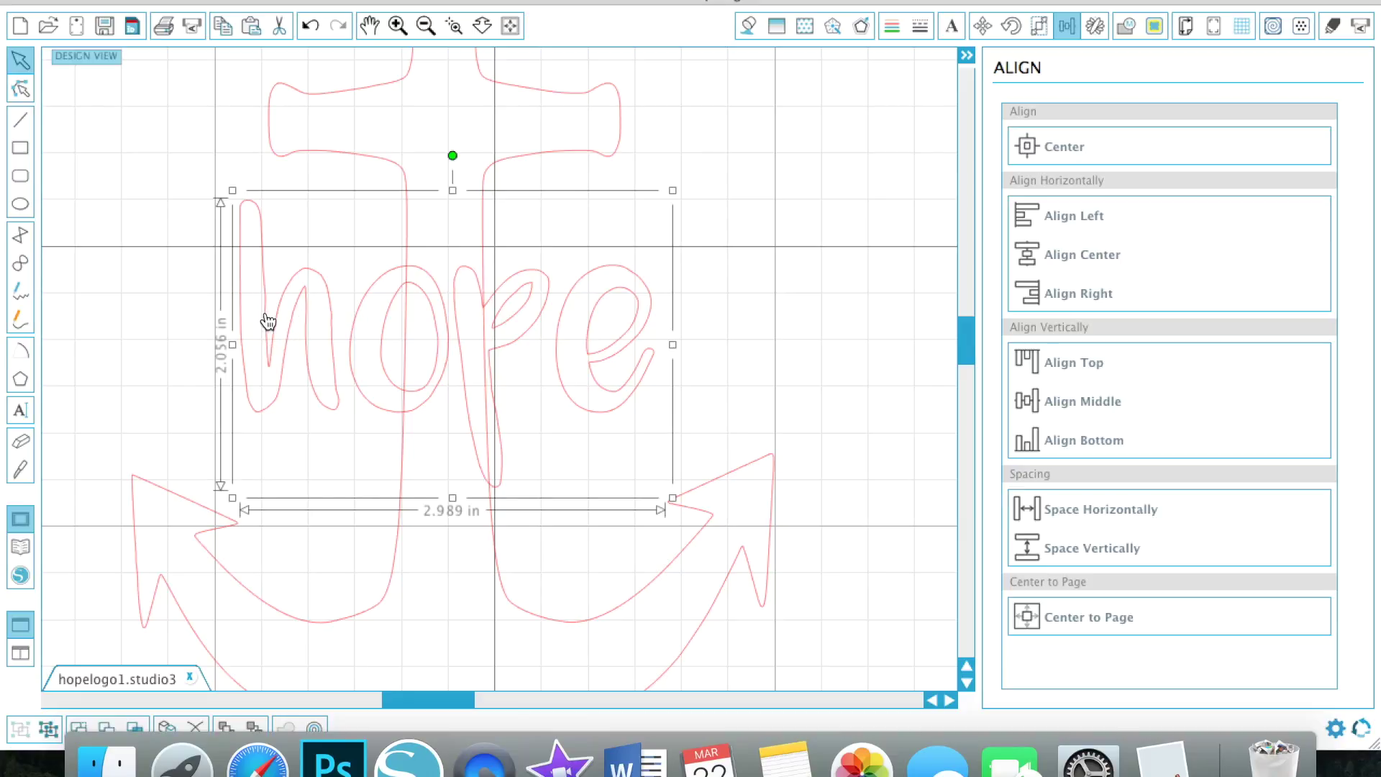
right_click(269, 322)
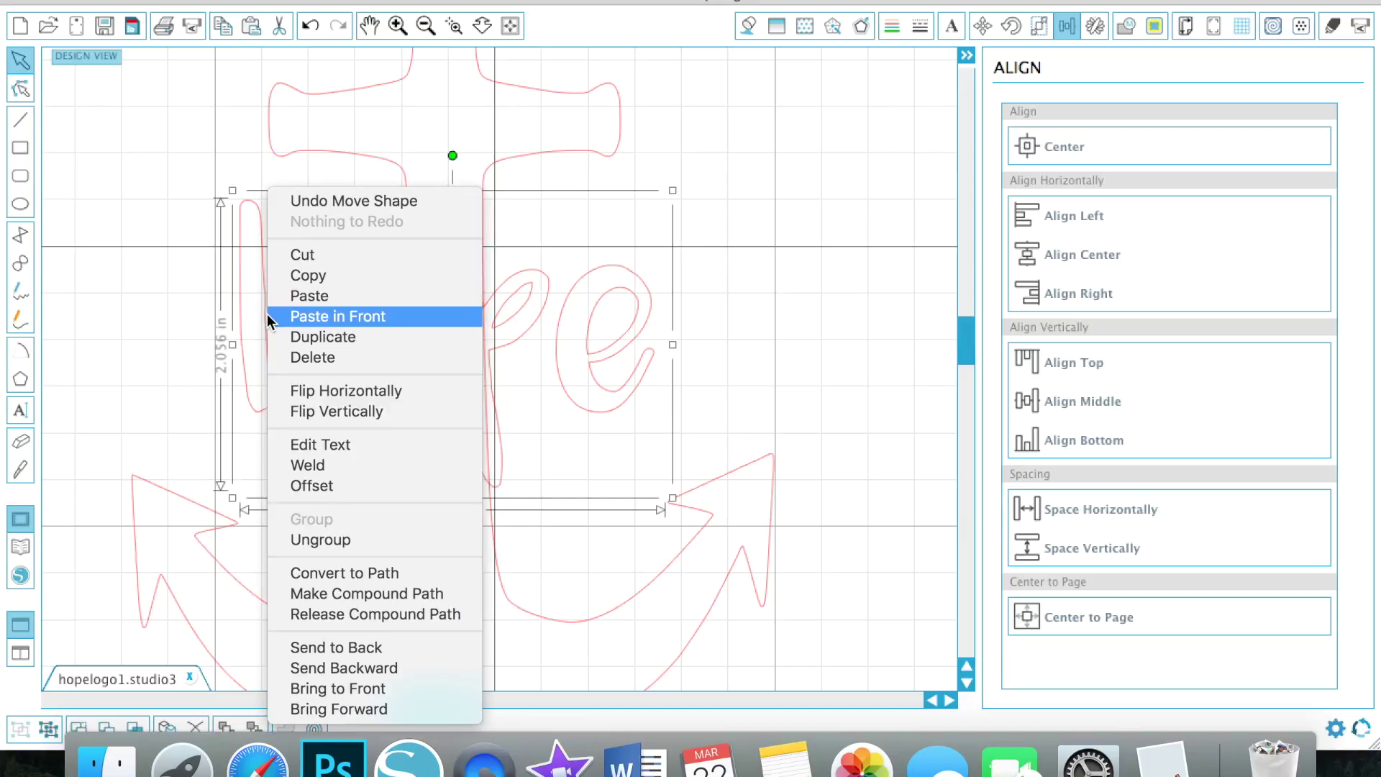
left_click(350, 486)
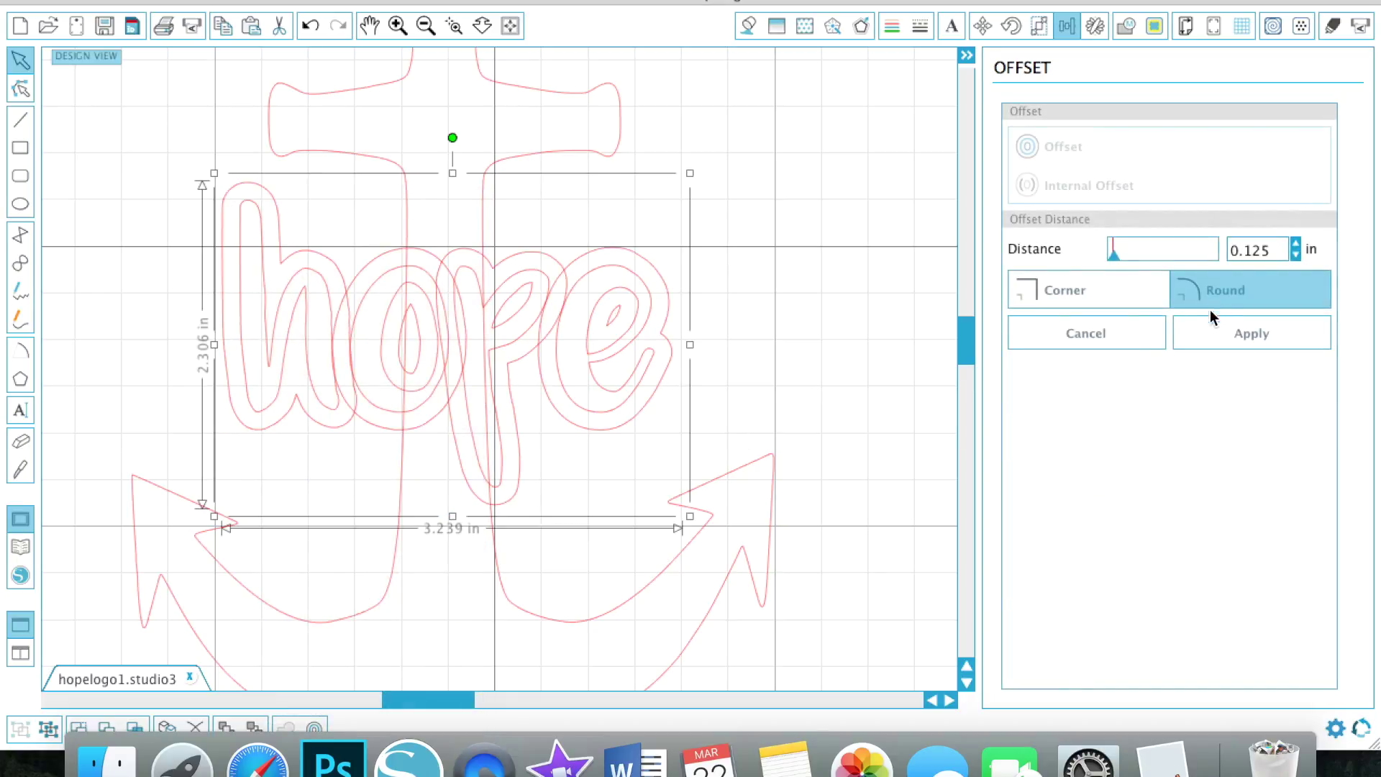
left_click_drag(1247, 251, 1253, 252)
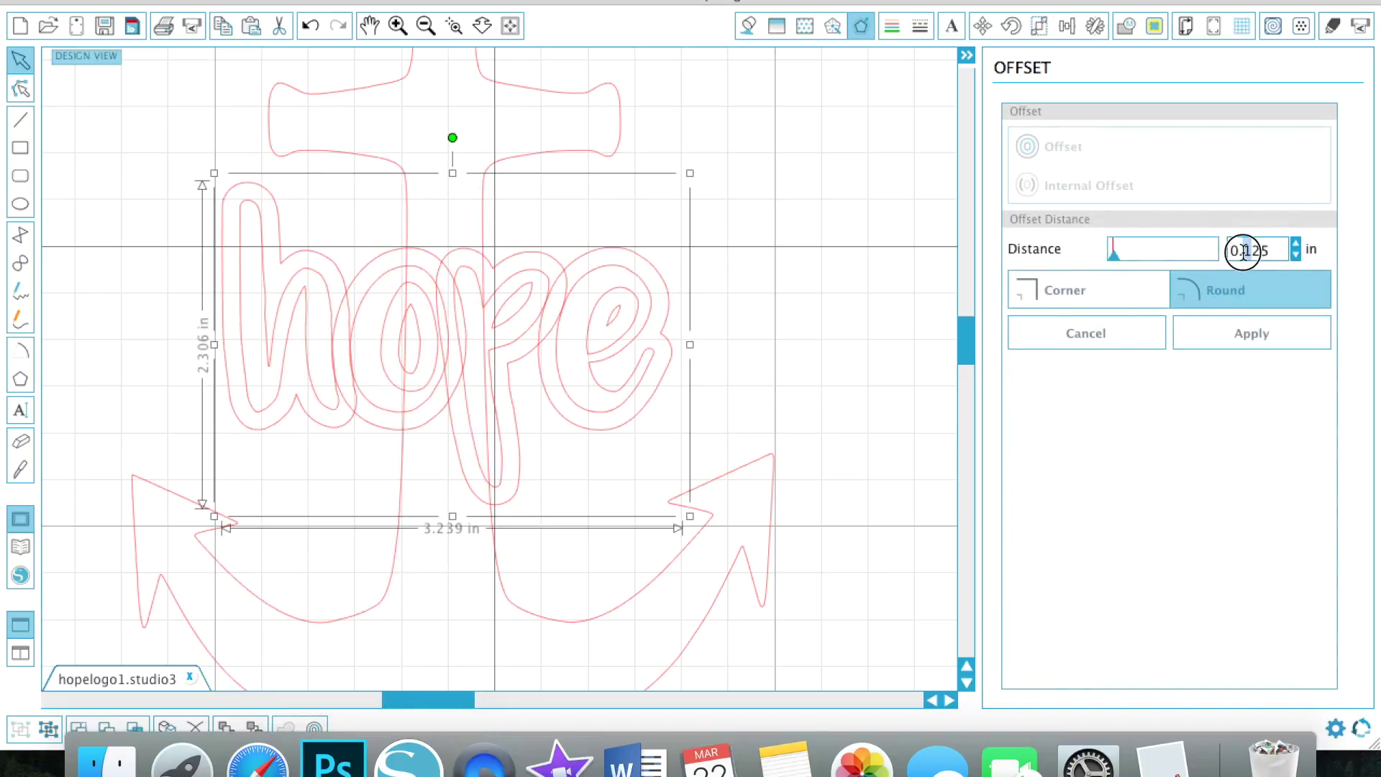
type("0")
left_click(1250, 338)
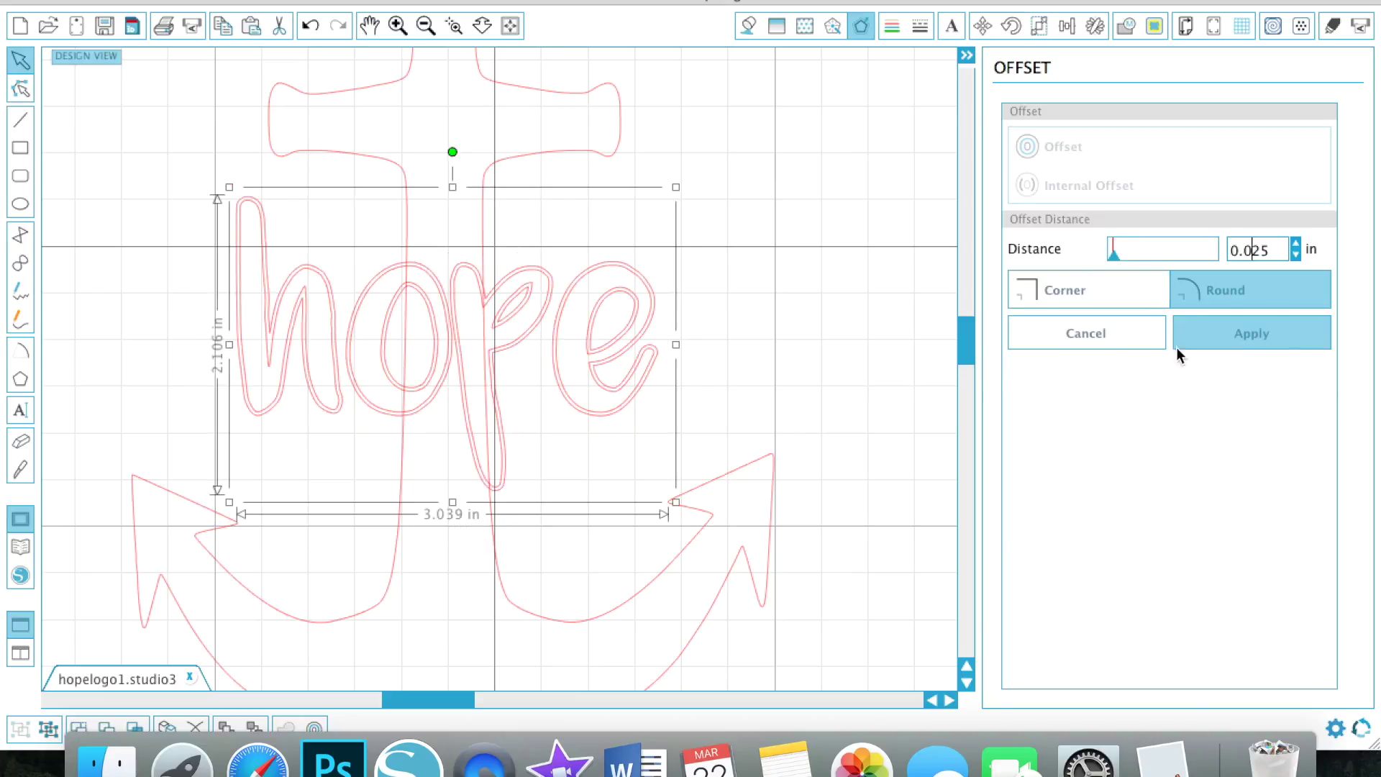
left_click(774, 334)
left_click(623, 366)
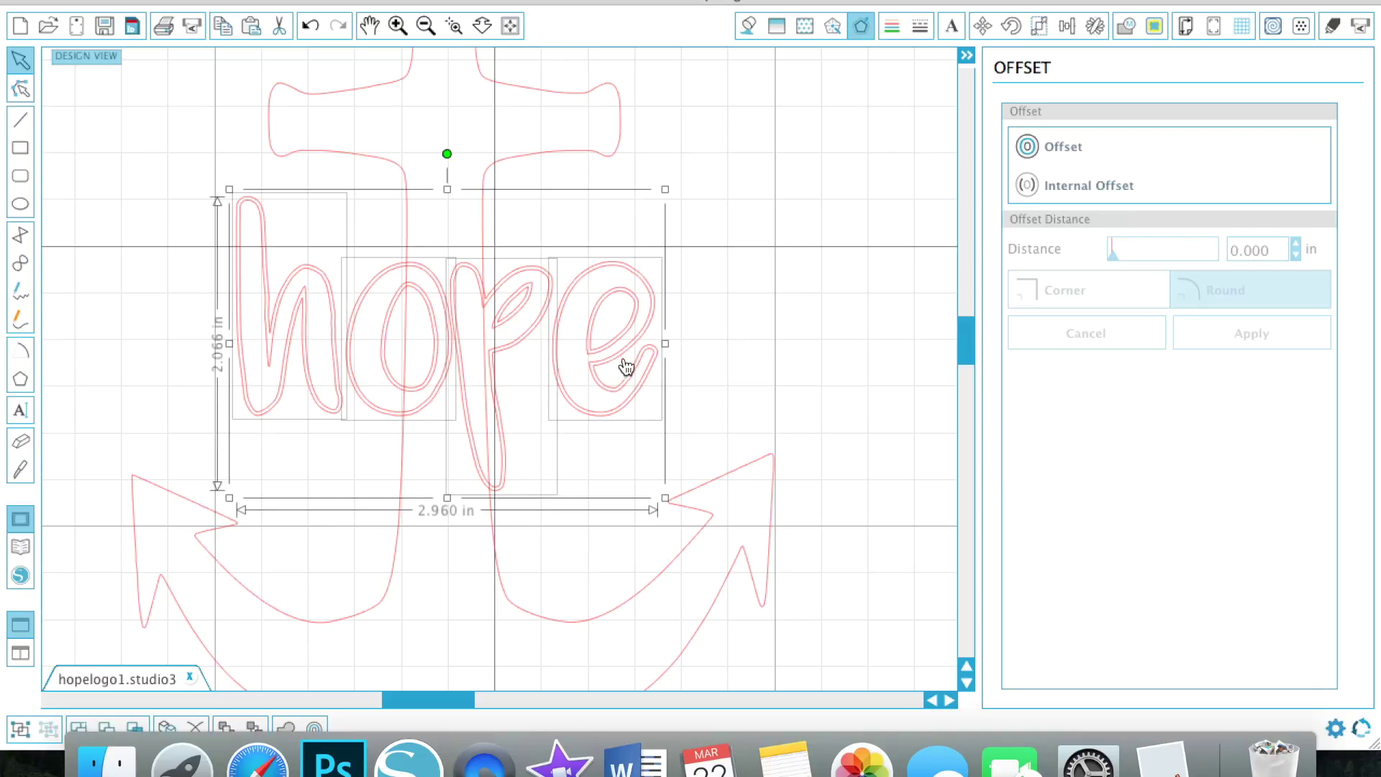
left_click(782, 337)
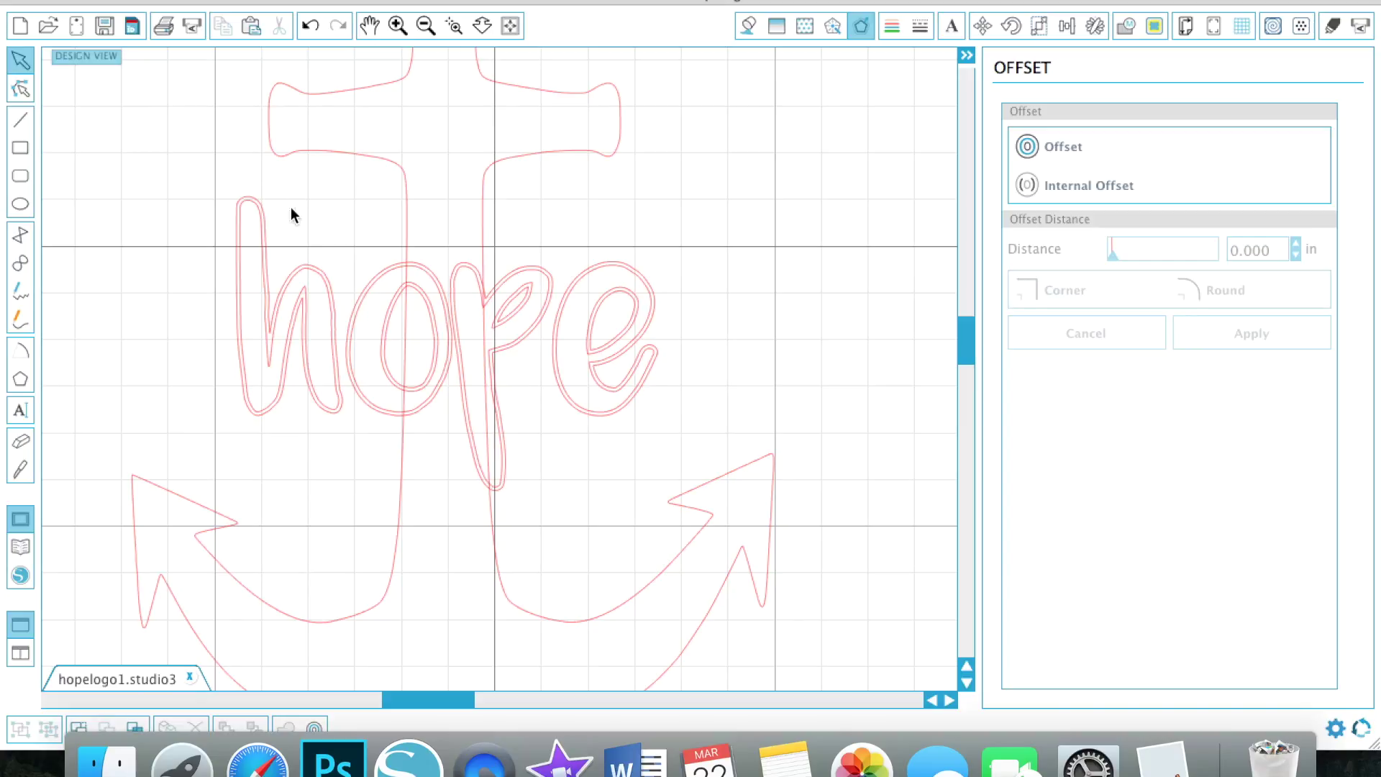
- Ungroup the original "hope" text into individual letters
left_click(243, 202)
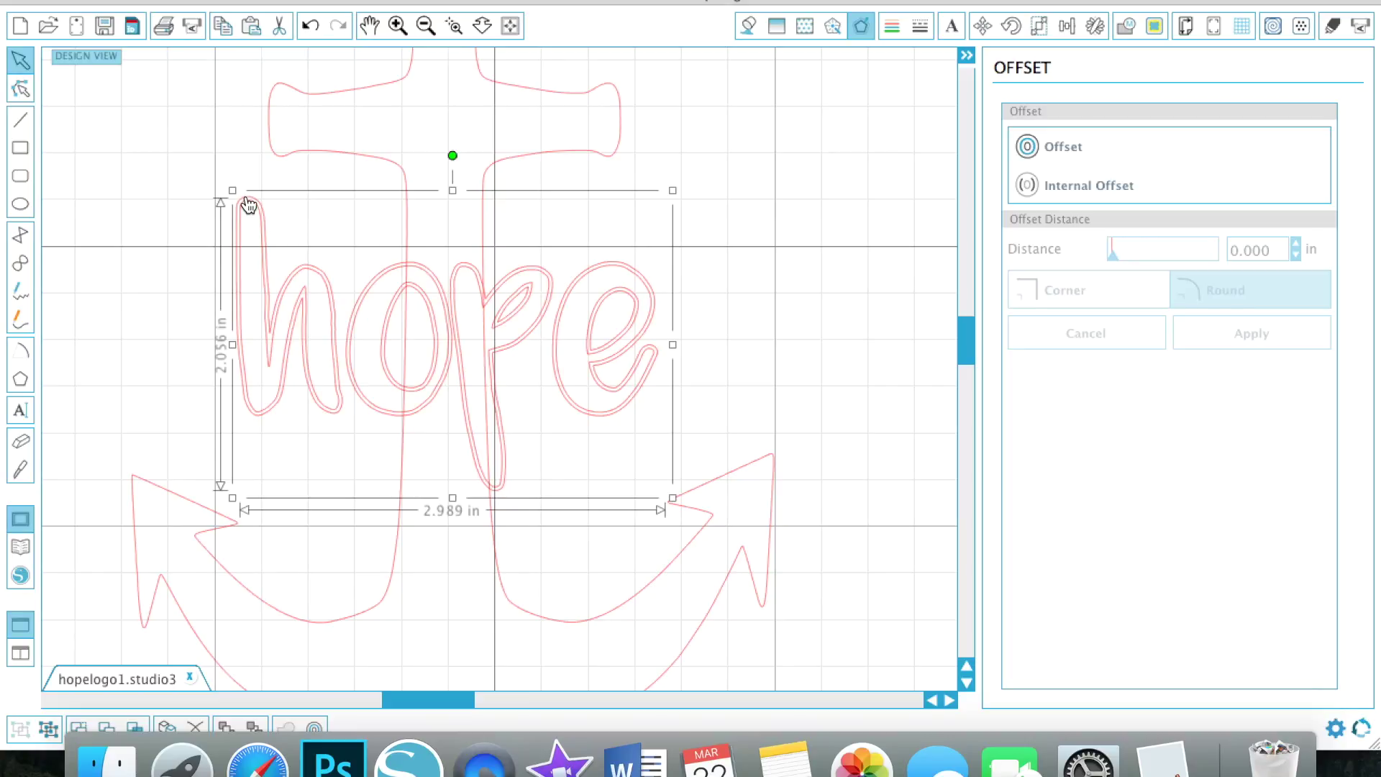
right_click(246, 202)
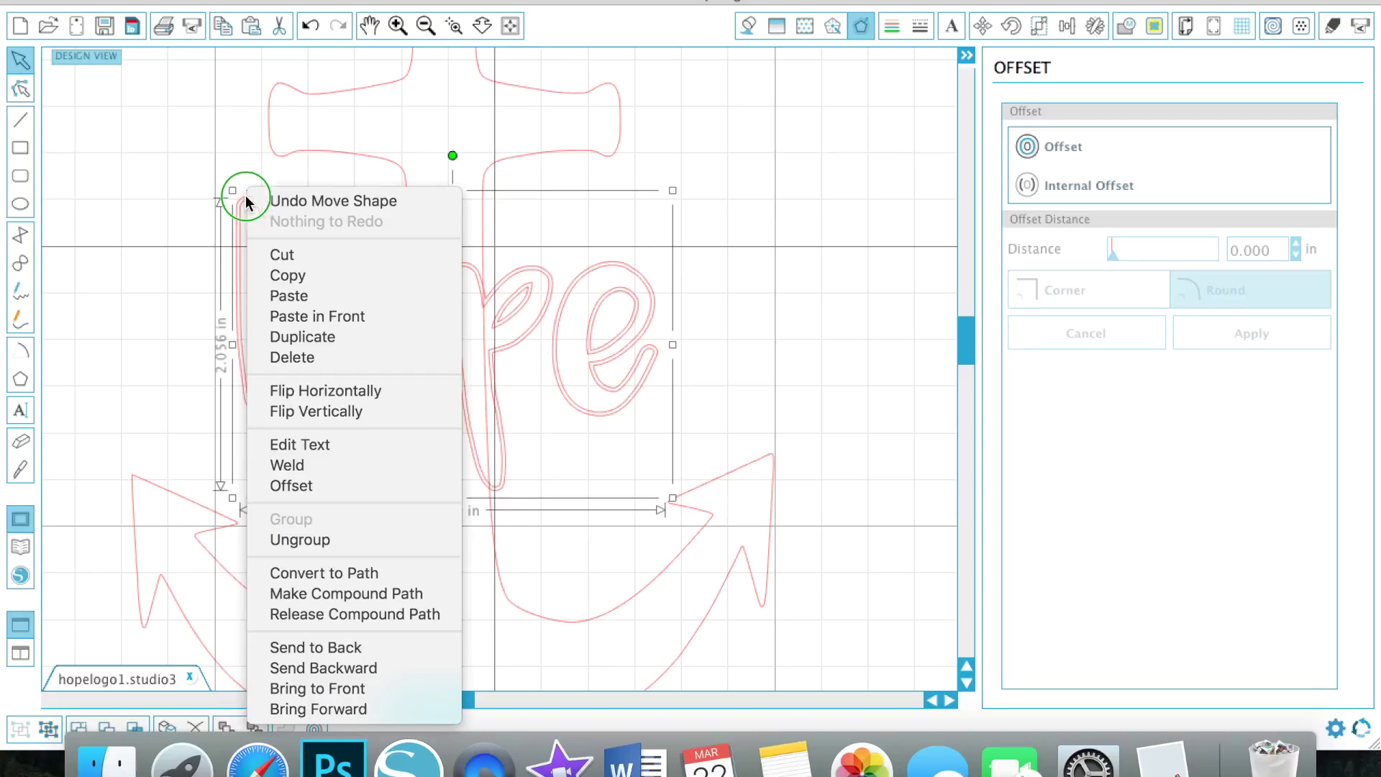
left_click(361, 539)
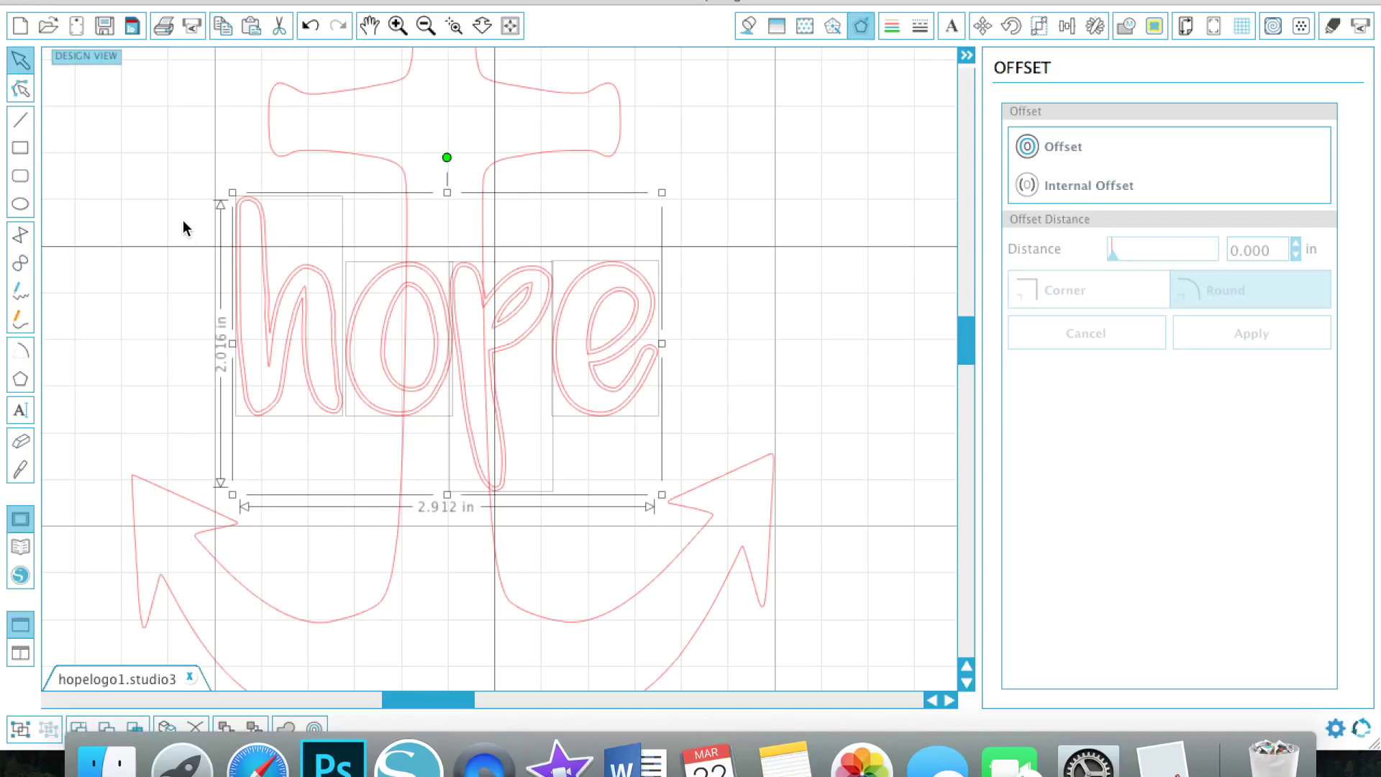
left_click(247, 174)
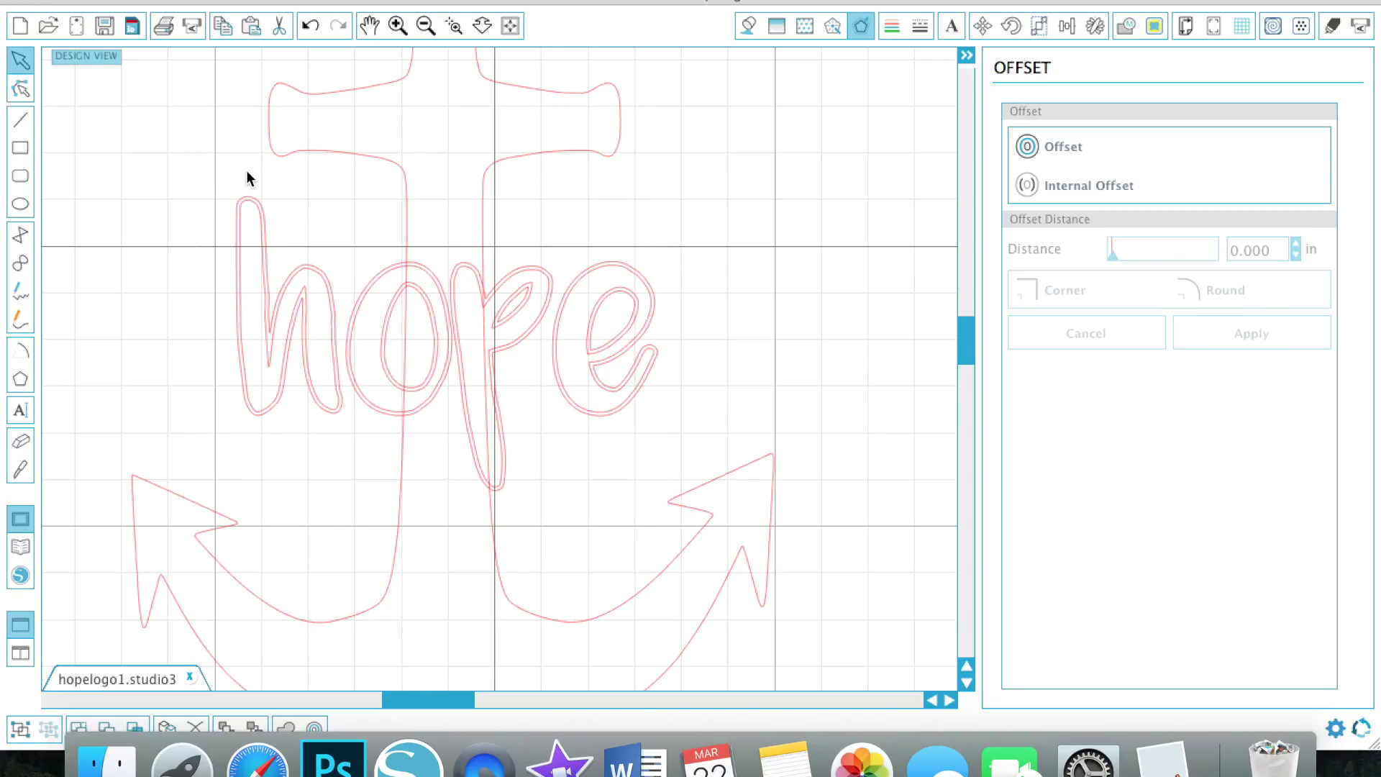
left_click(263, 207)
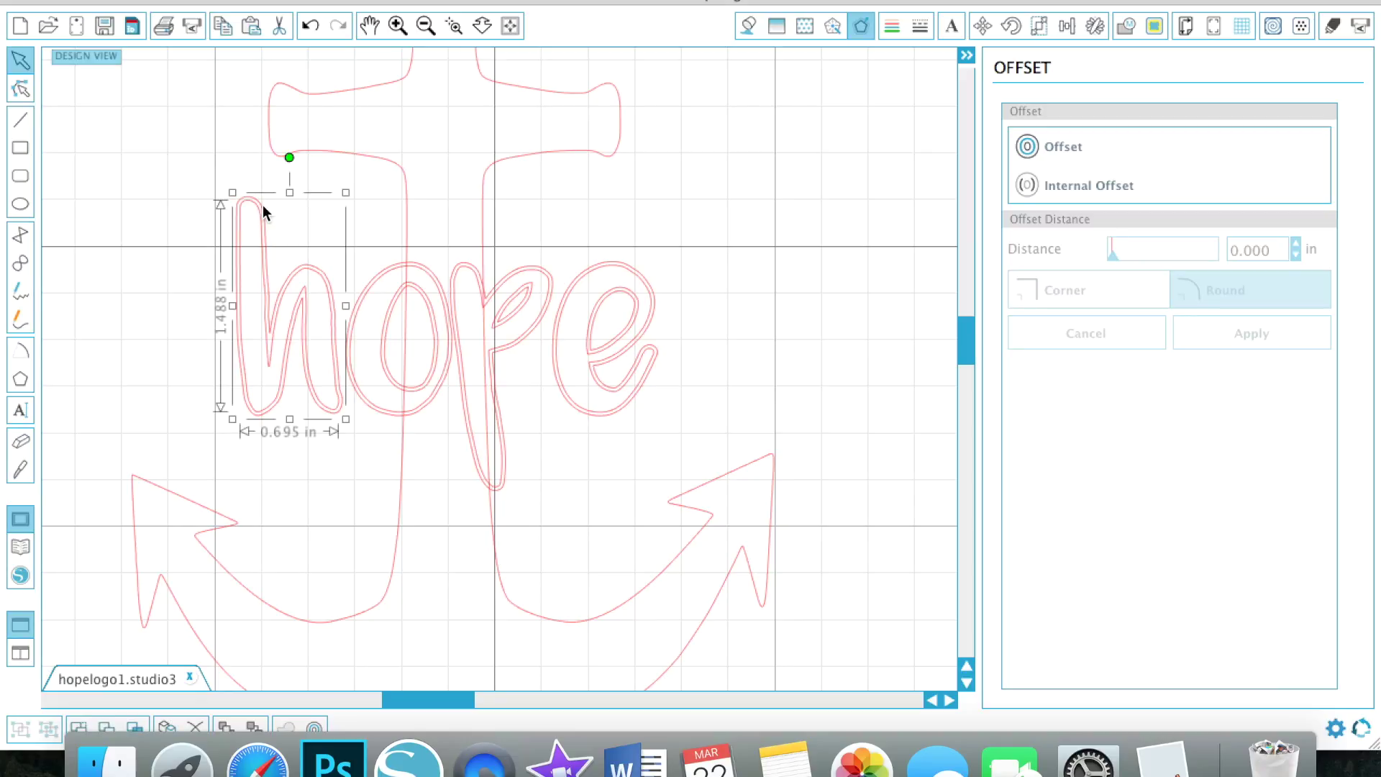
key("Delete")
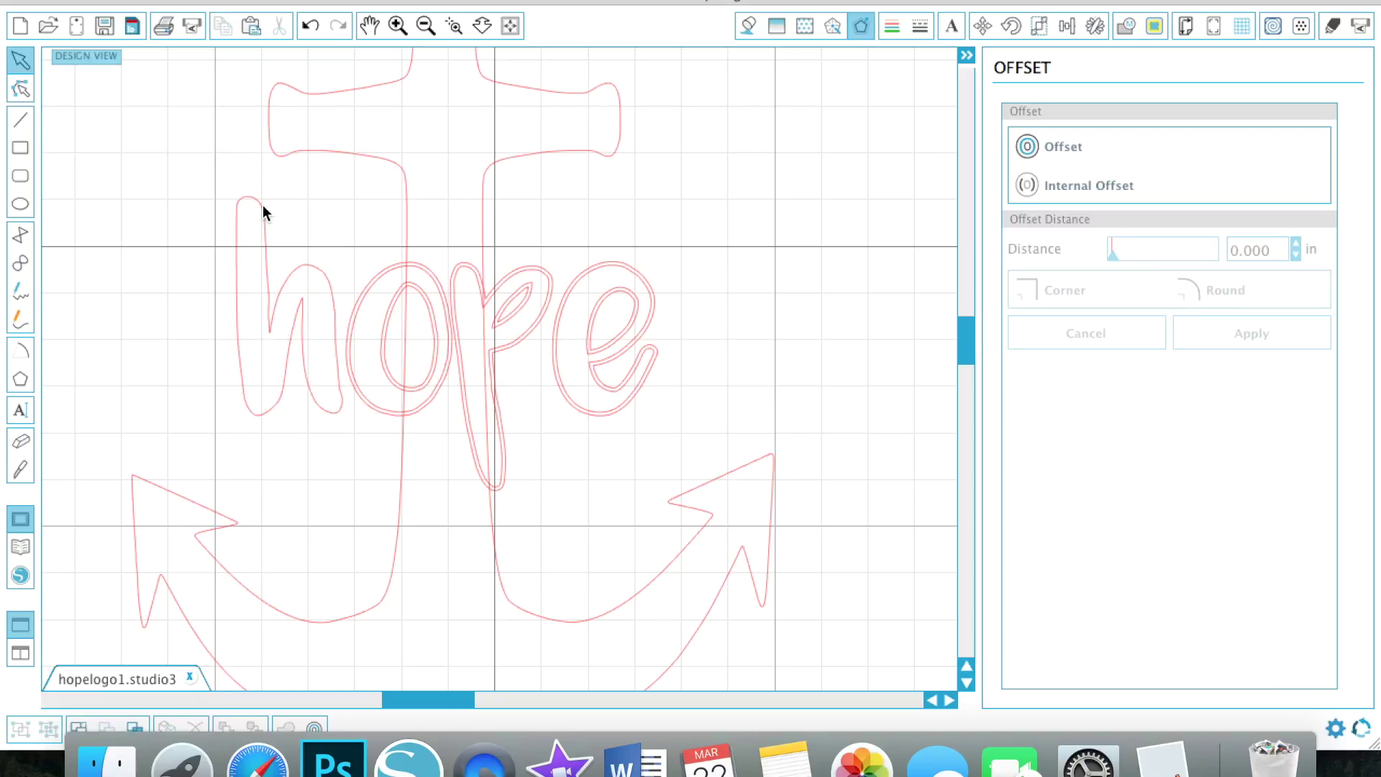
key("ctrl+z")
- Delete the outer offset outline around the letter h, keeping the original letter
left_click(208, 205)
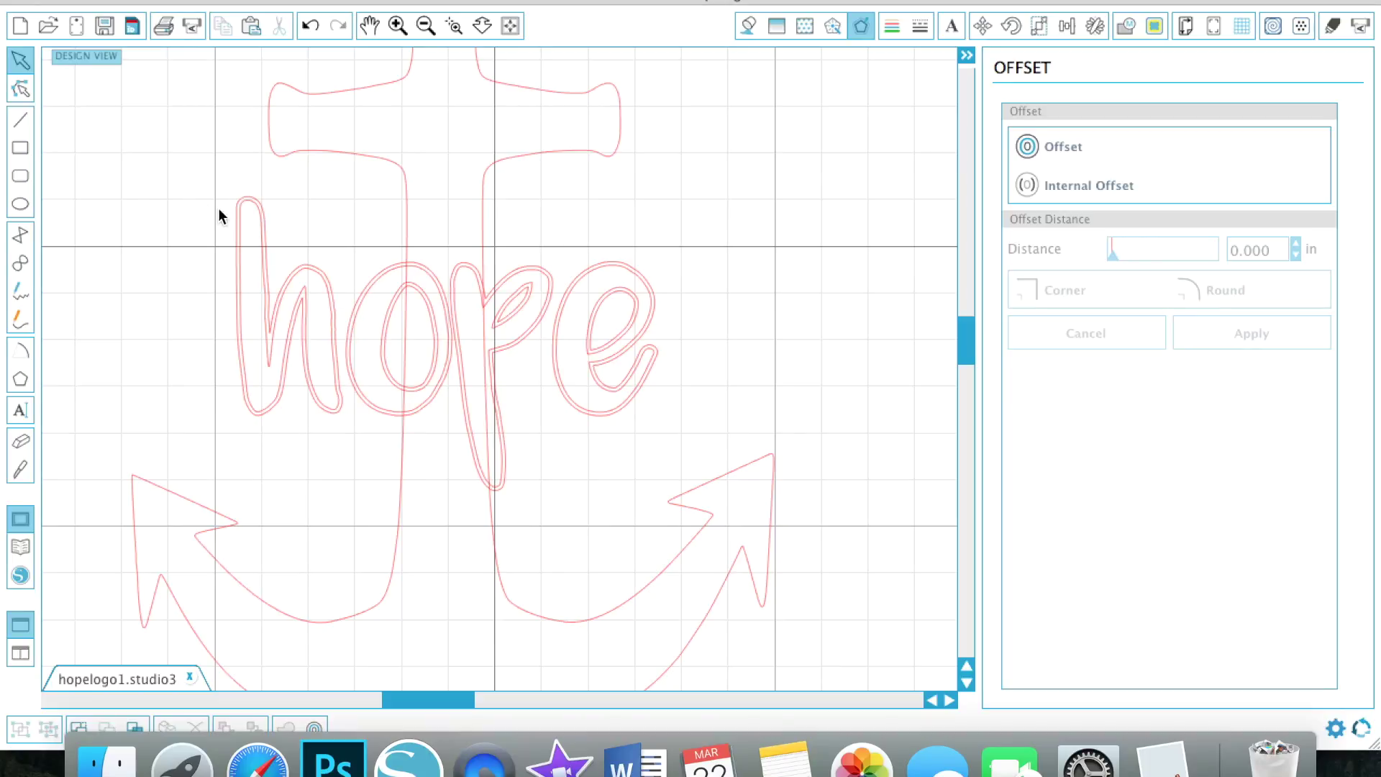
left_click(235, 218)
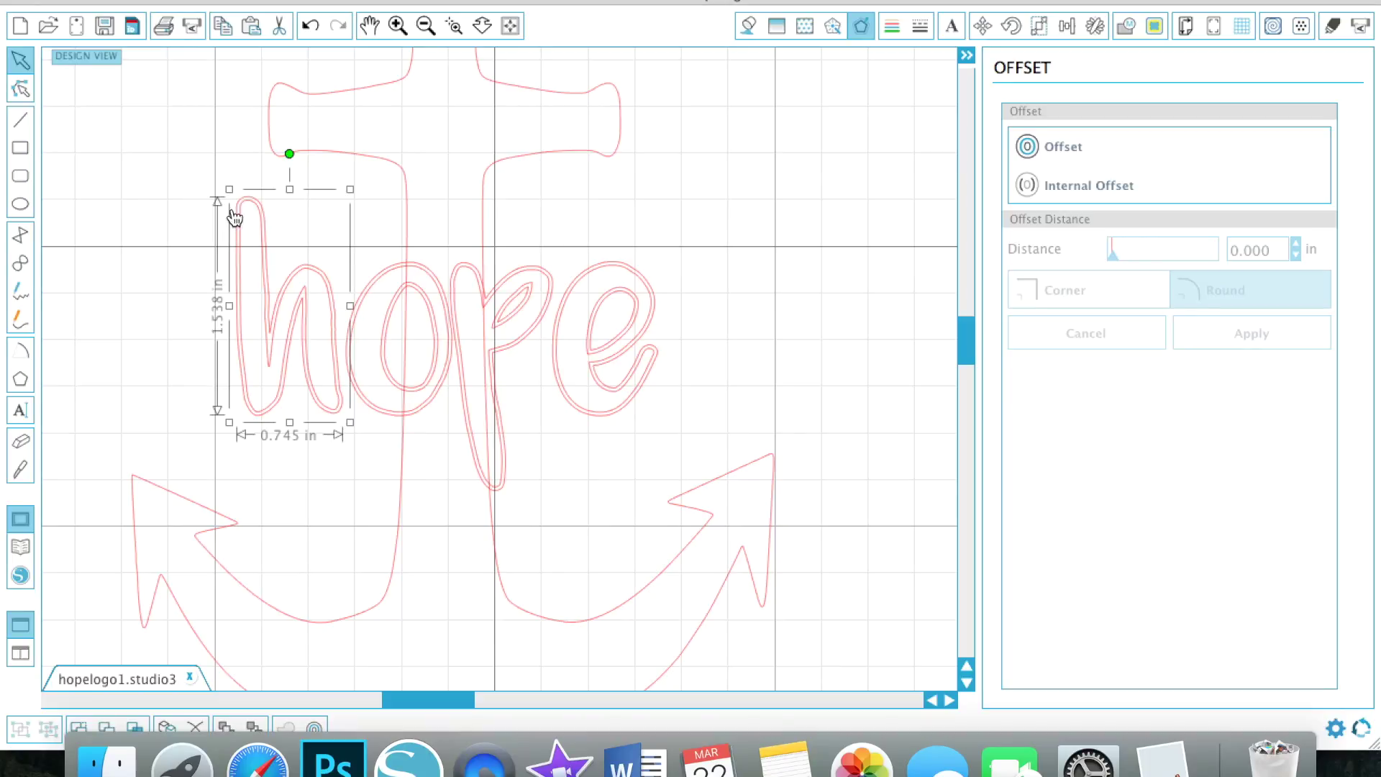
key("Delete")
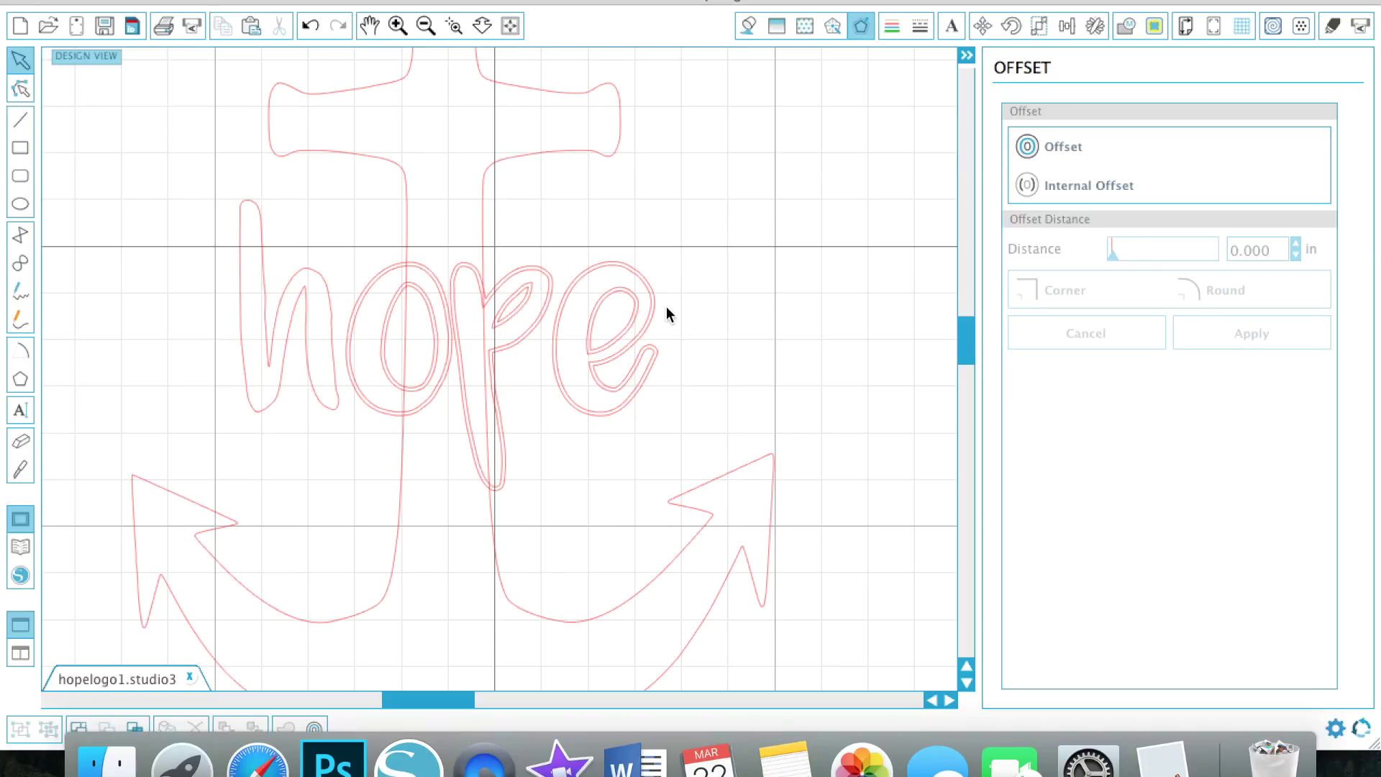
left_click(662, 314)
key("Delete")
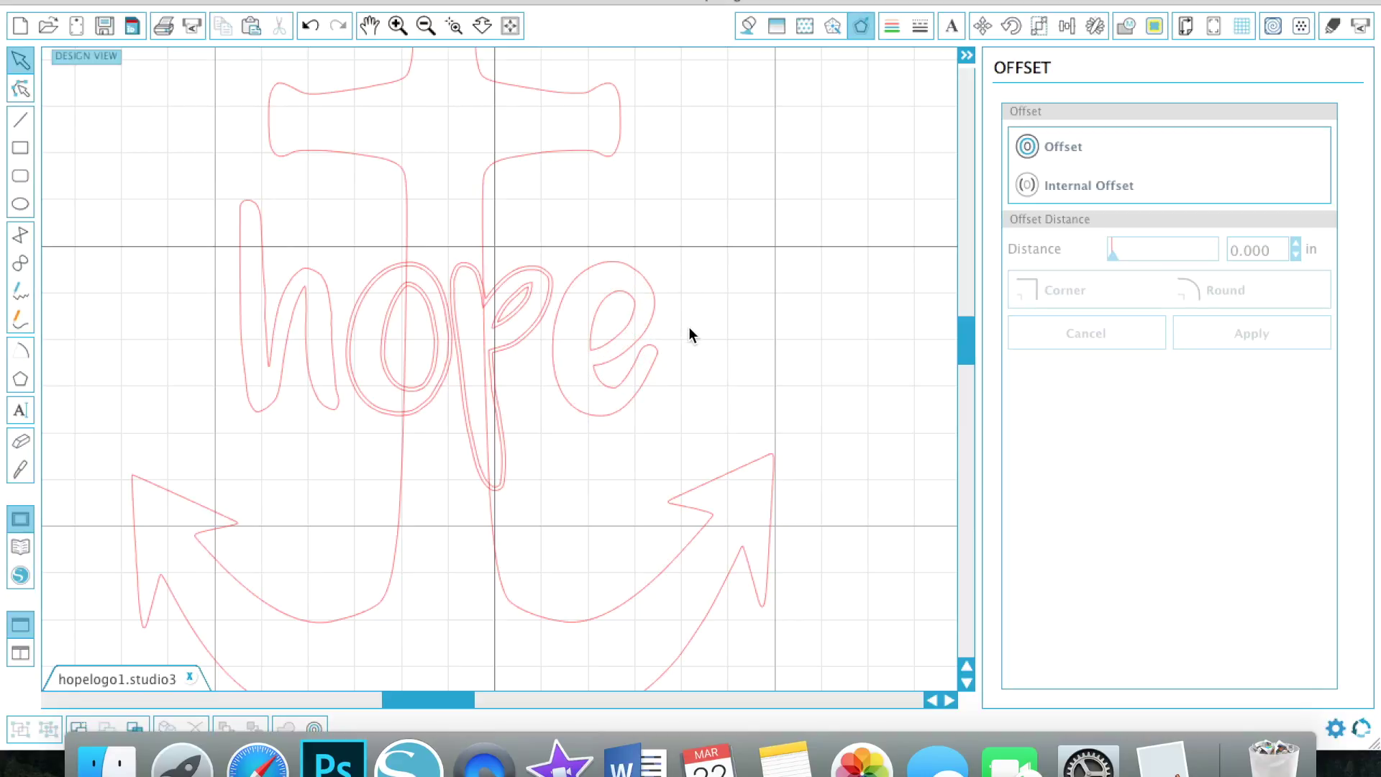
key("ctrl+z")
- Delete the outer offset outline around the letter e, keeping the original letter
left_click(684, 364)
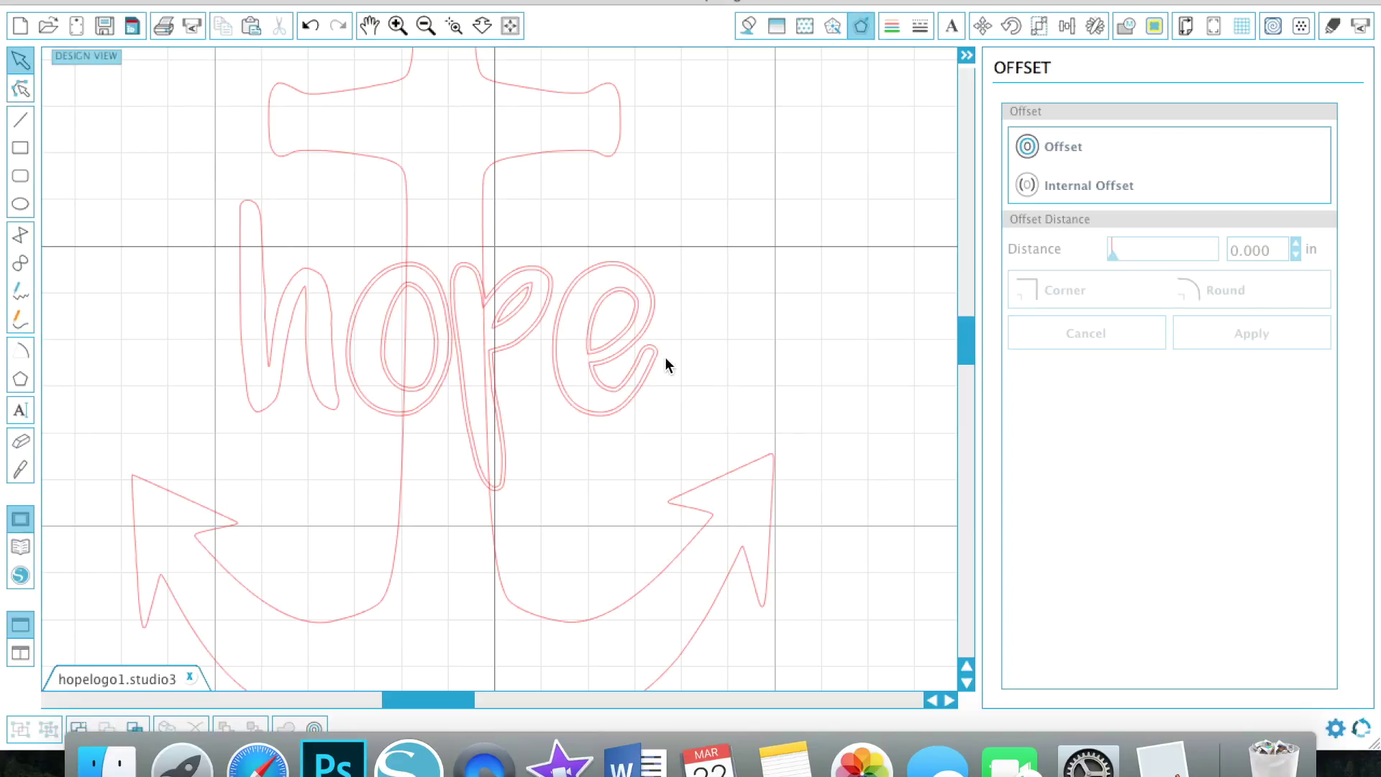
left_click(663, 354)
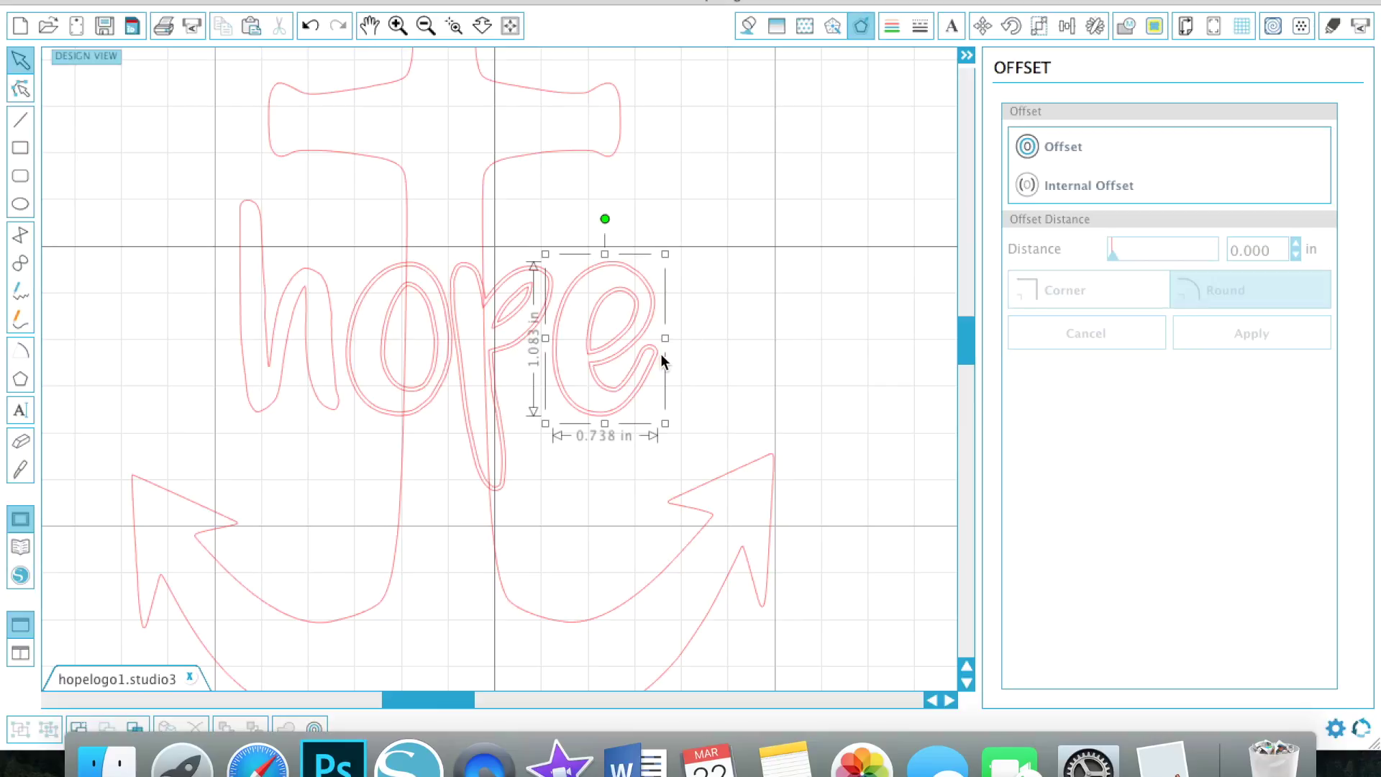
key("Delete")
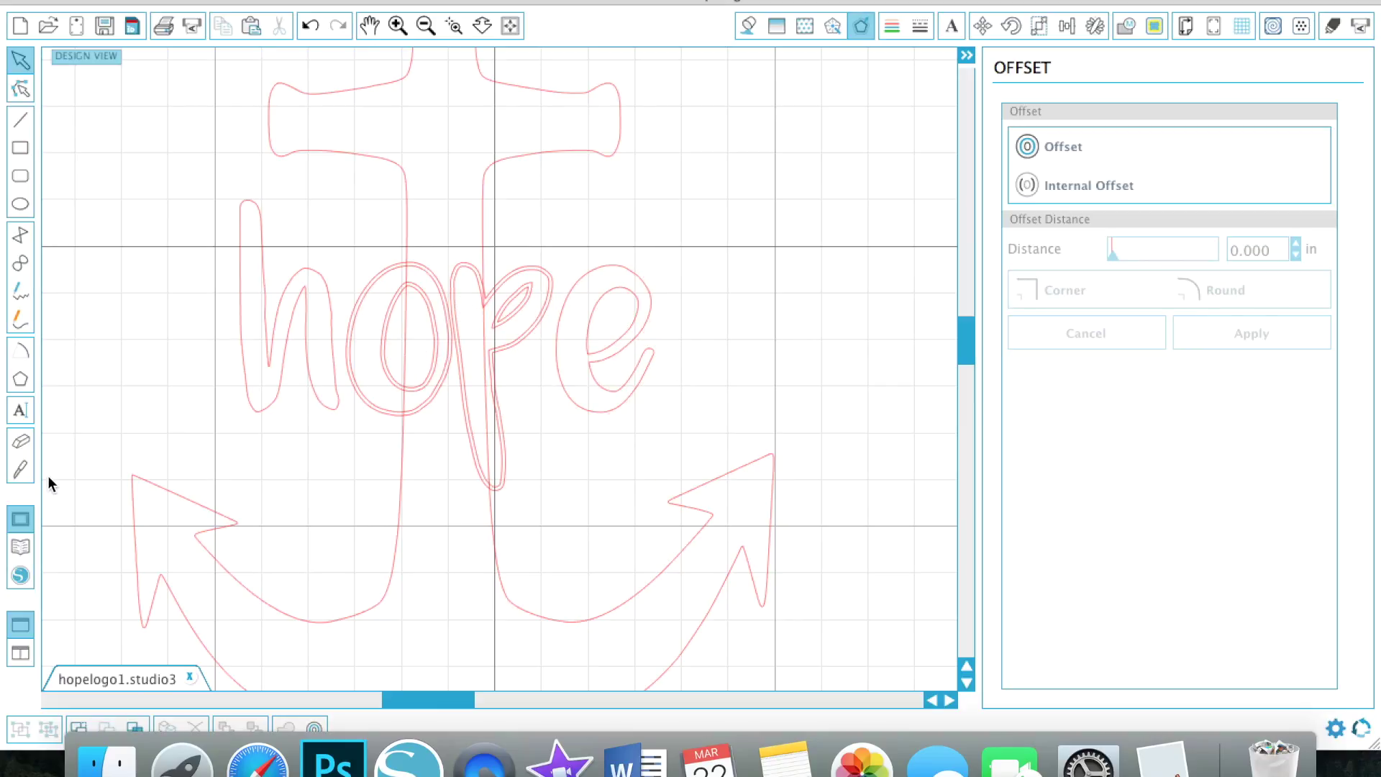
- Cut the offset outlines of the o and p and the shaft line inside the p with the straight Knife where they cross
left_click(397, 25)
left_click(398, 26)
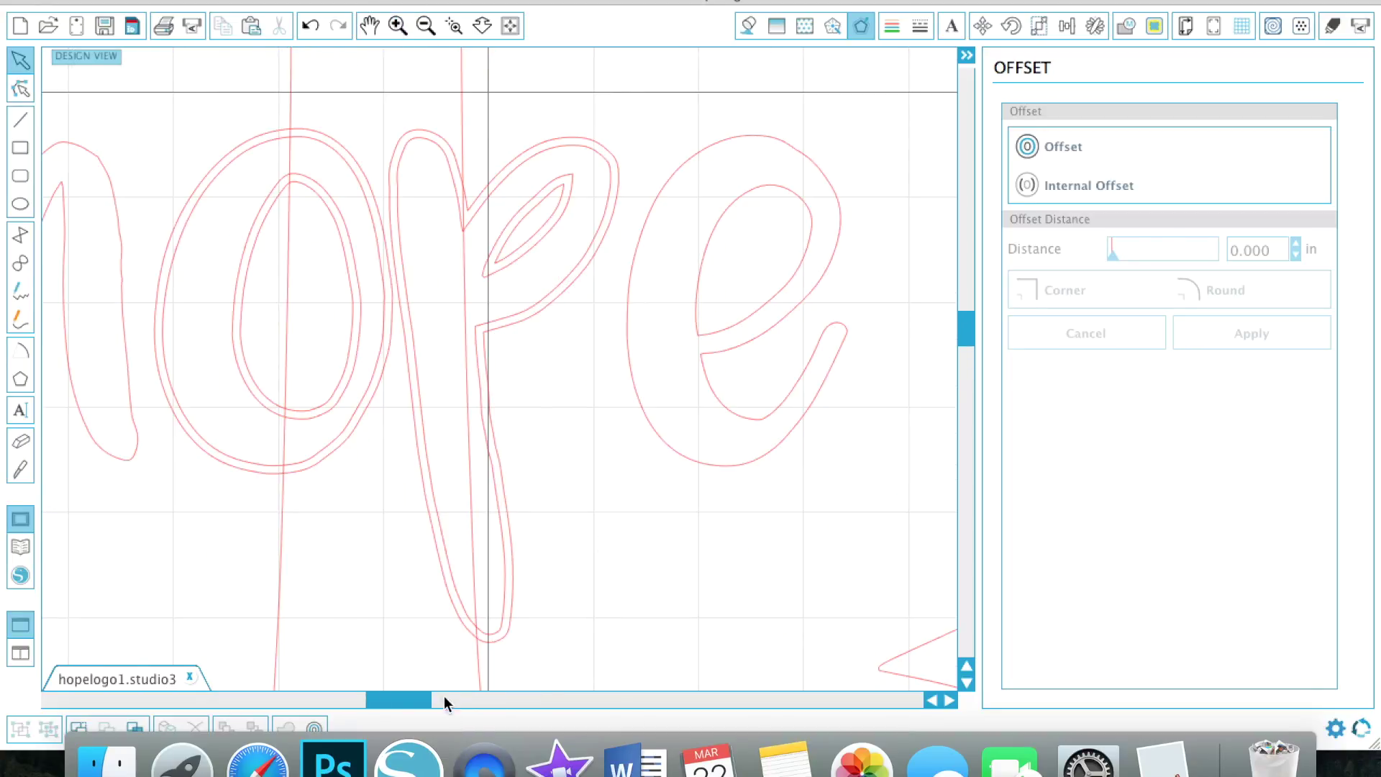
left_click_drag(416, 701, 404, 700)
key("k")
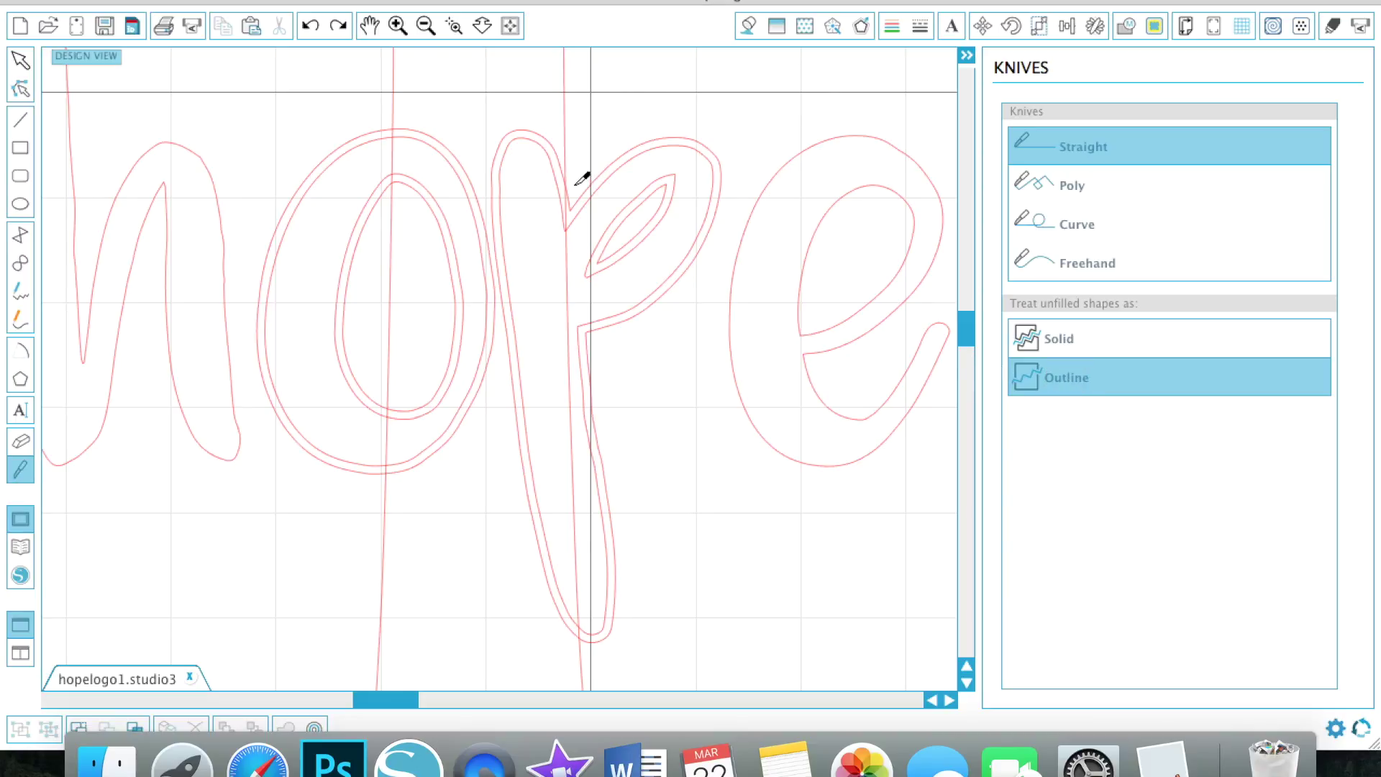
left_click_drag(572, 177, 573, 214)
mouse_move(589, 638)
left_mouse_down()
mouse_move(632, 646)
mouse_move(594, 634)
left_mouse_up()
left_click_drag(388, 124, 394, 128)
left_click_drag(379, 475, 381, 476)
left_click_drag(382, 407, 377, 403)
left_click_drag(391, 180, 395, 189)
left_click_drag(564, 235, 570, 236)
left_click_drag(574, 614, 593, 612)
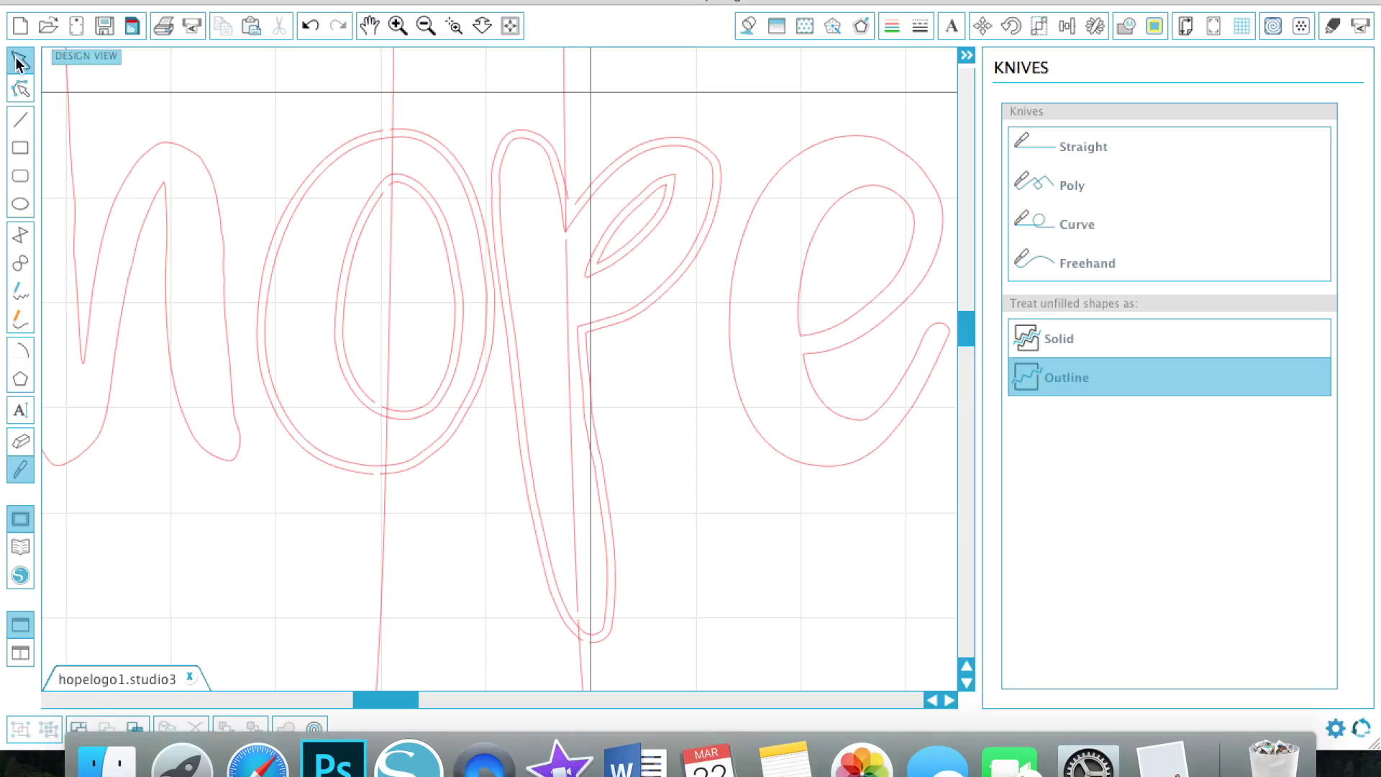
- Delete the left half of the o's offset outline and the right part of the p's offset outline
left_click(374, 136)
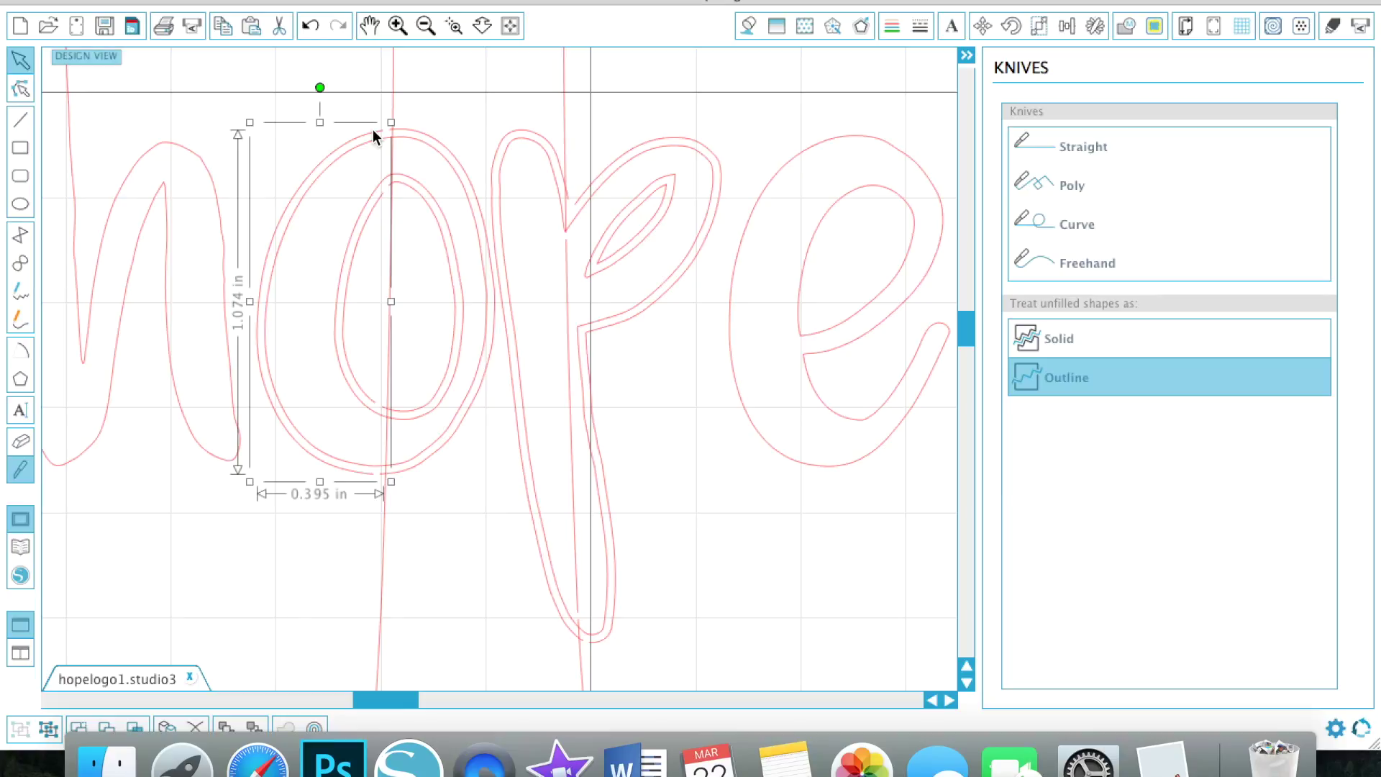
key("Delete")
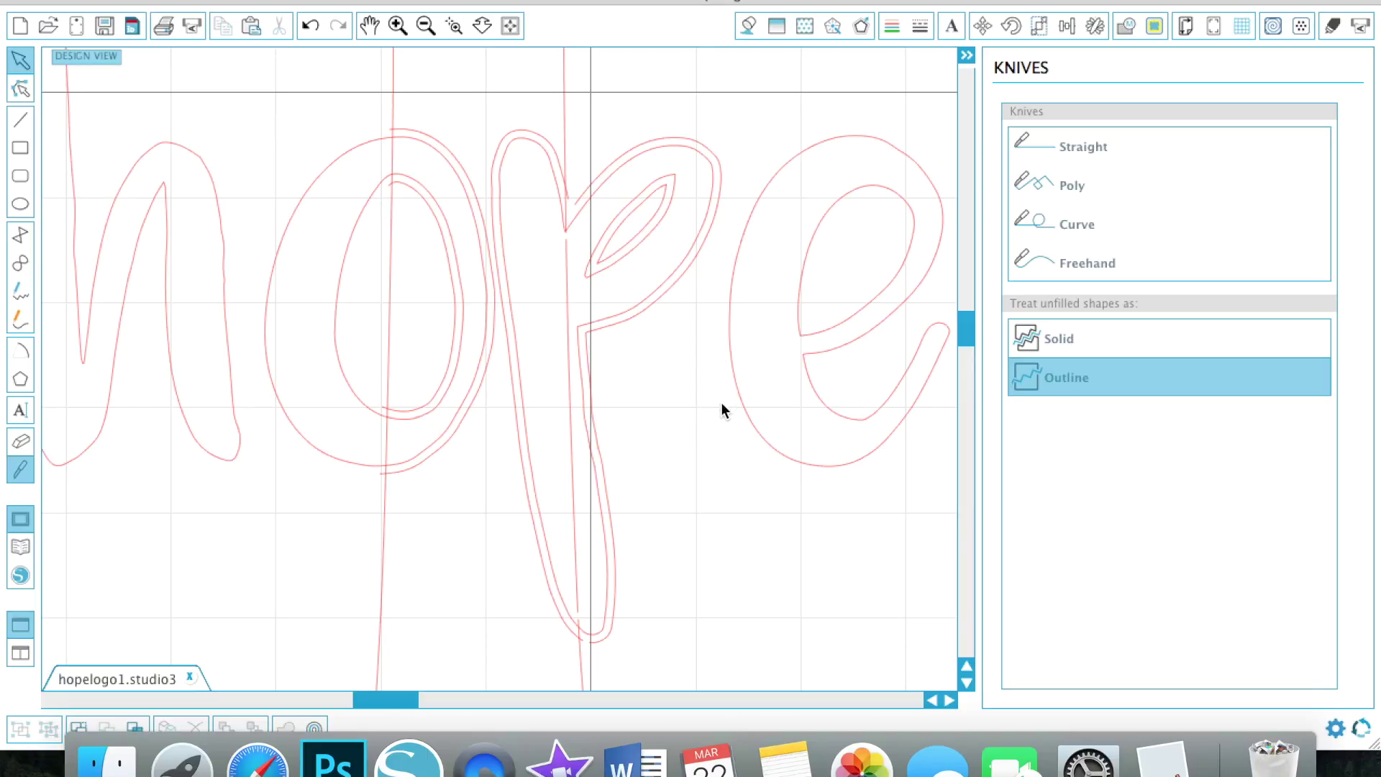
left_click(606, 166)
key("Delete")
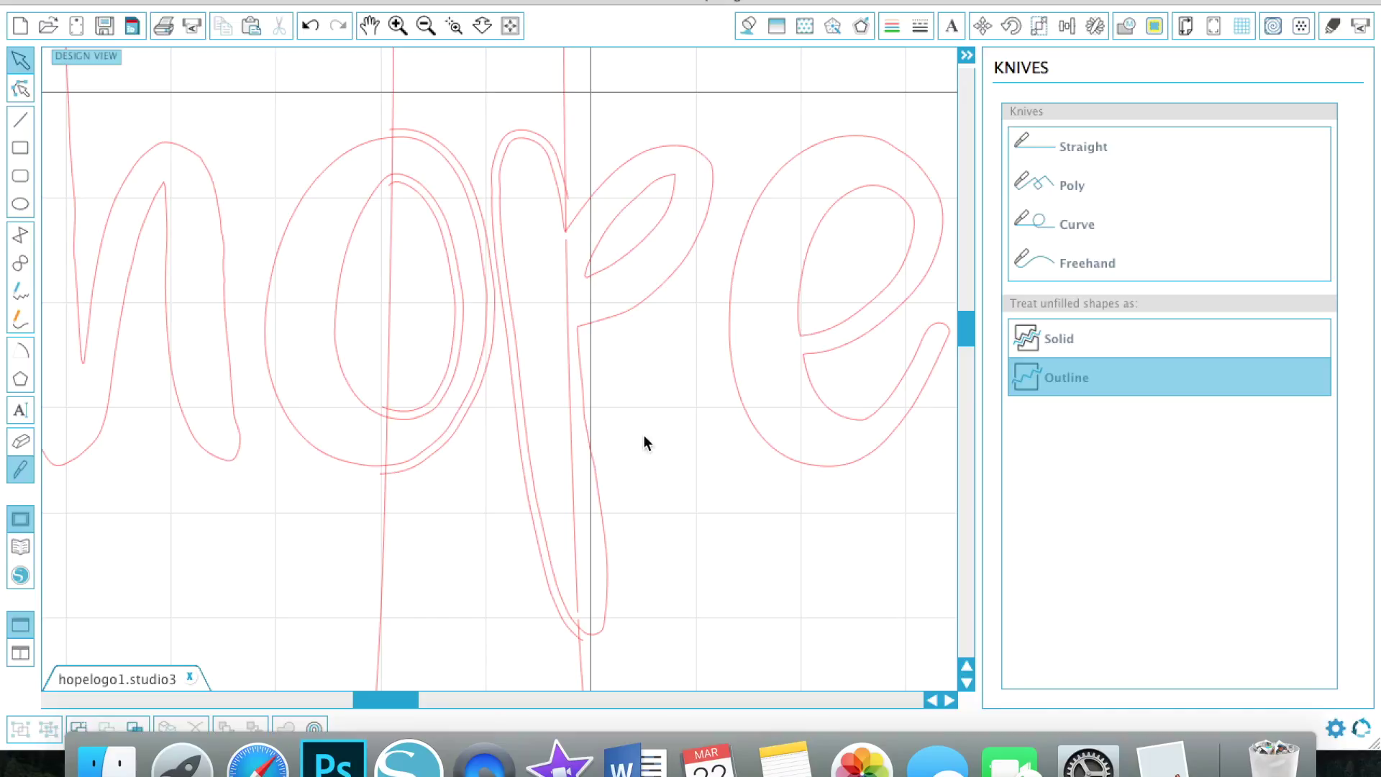
- Ungroup the cut shaft pieces and delete the anchor shaft line segment running inside the p
left_click(578, 530)
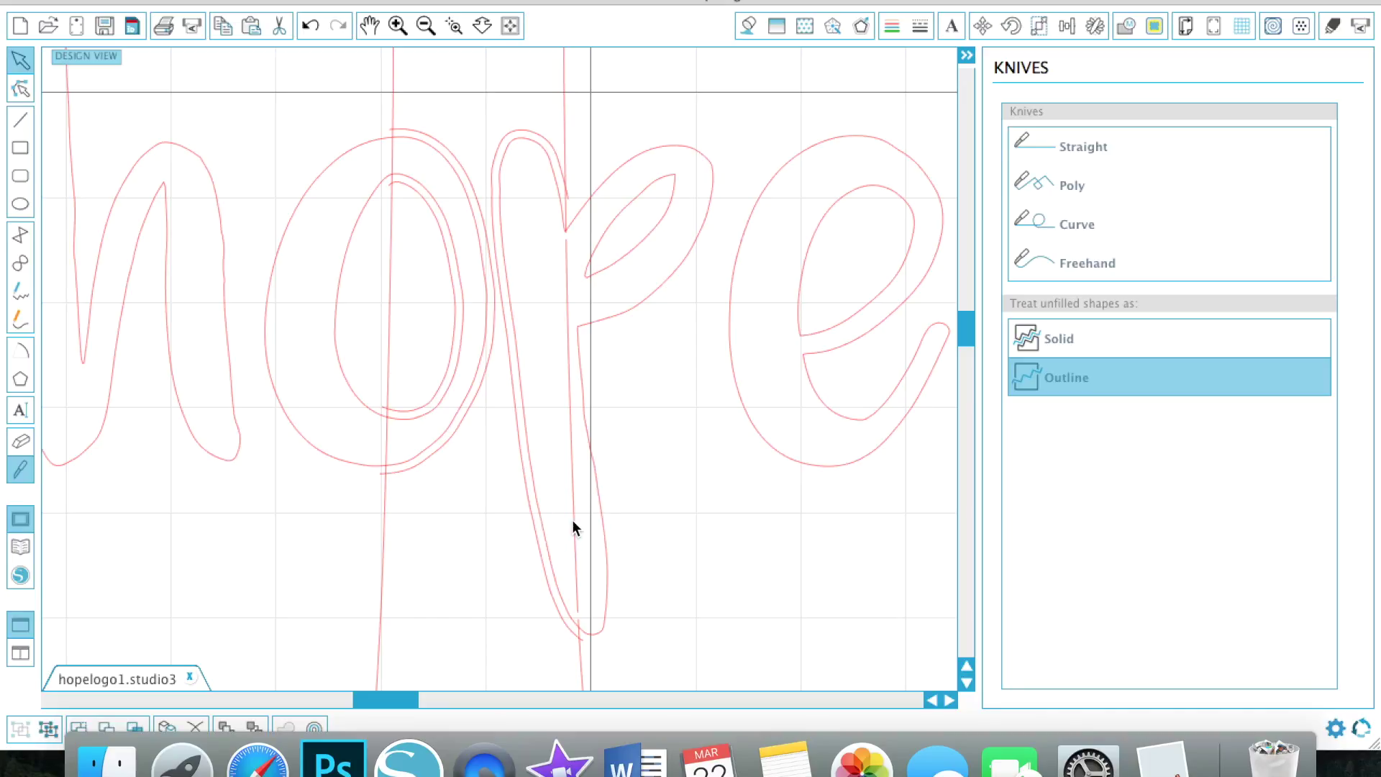
left_click(623, 512)
left_click(574, 475)
right_click(574, 473)
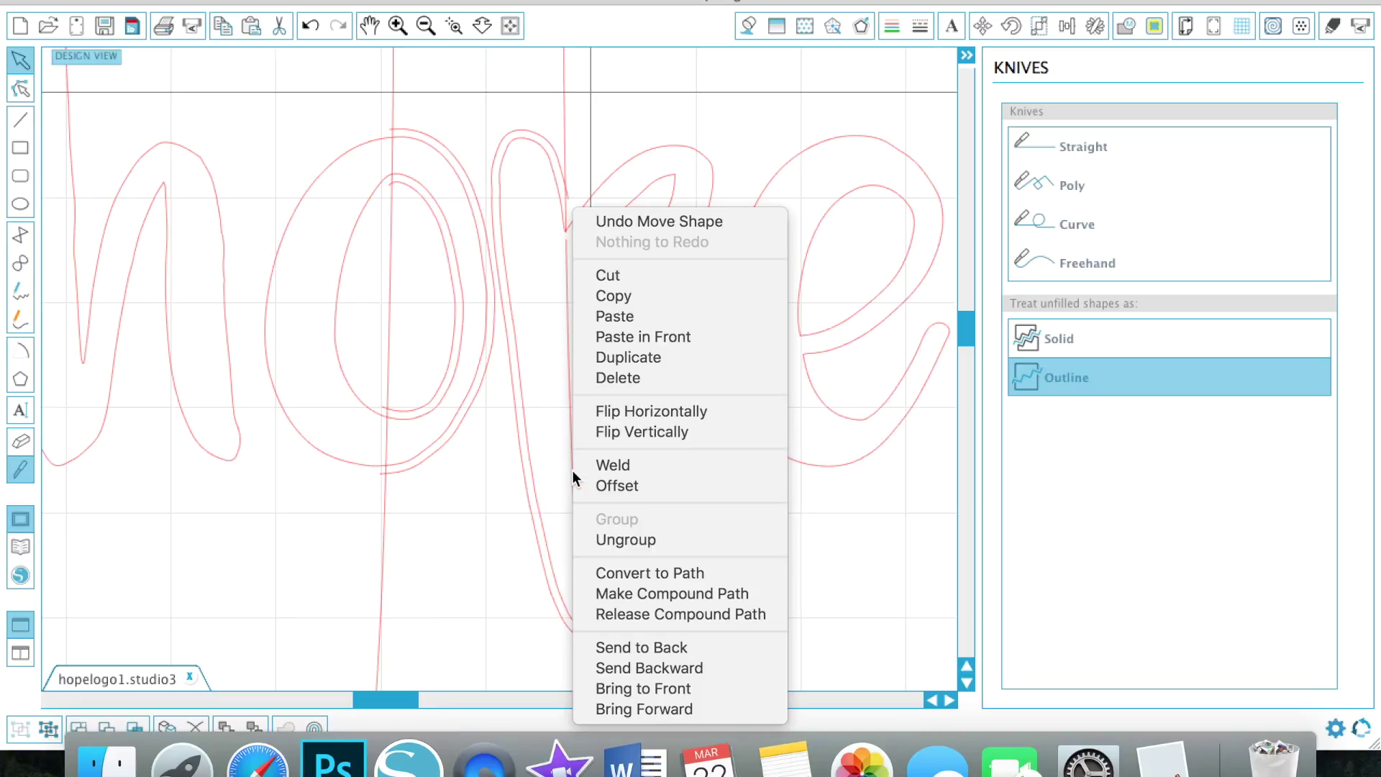
left_click(615, 538)
left_click(712, 505)
left_click(573, 504)
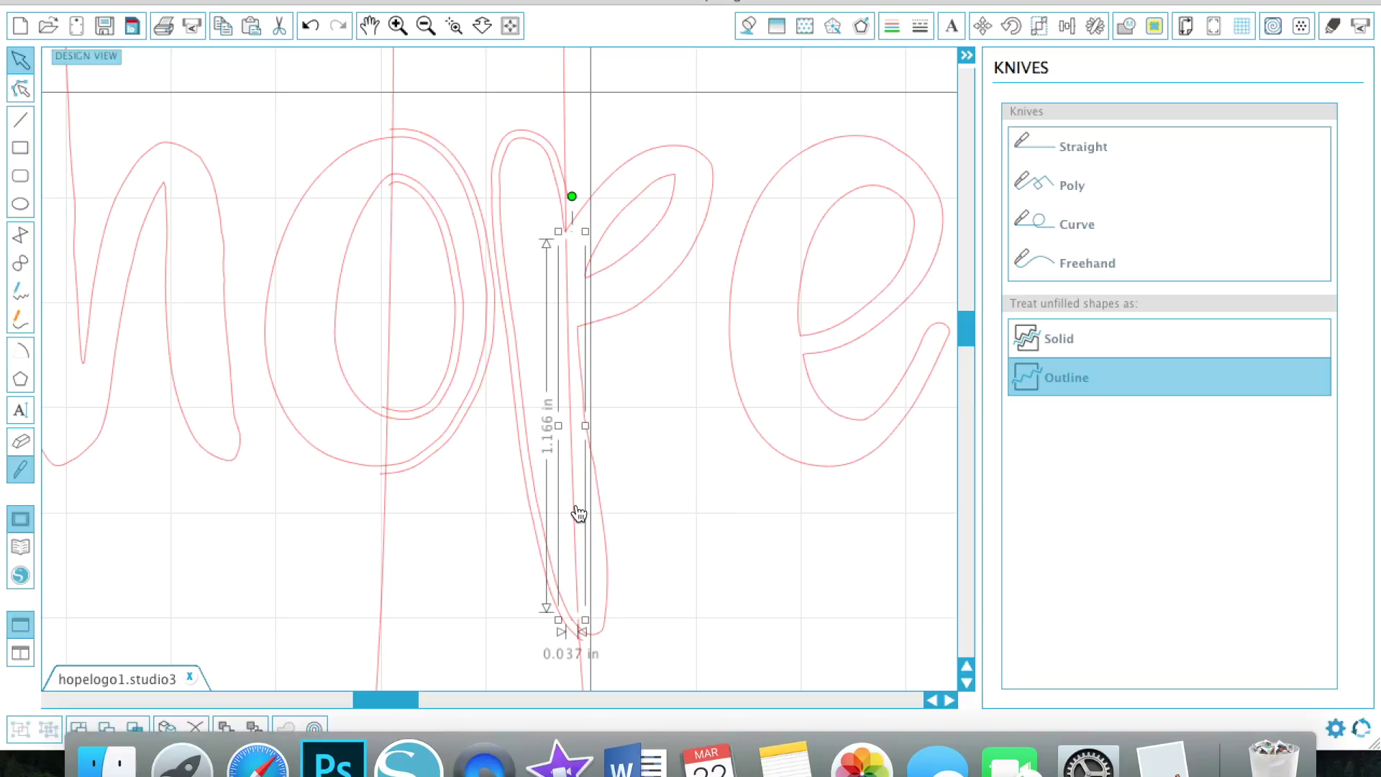
key("Delete")
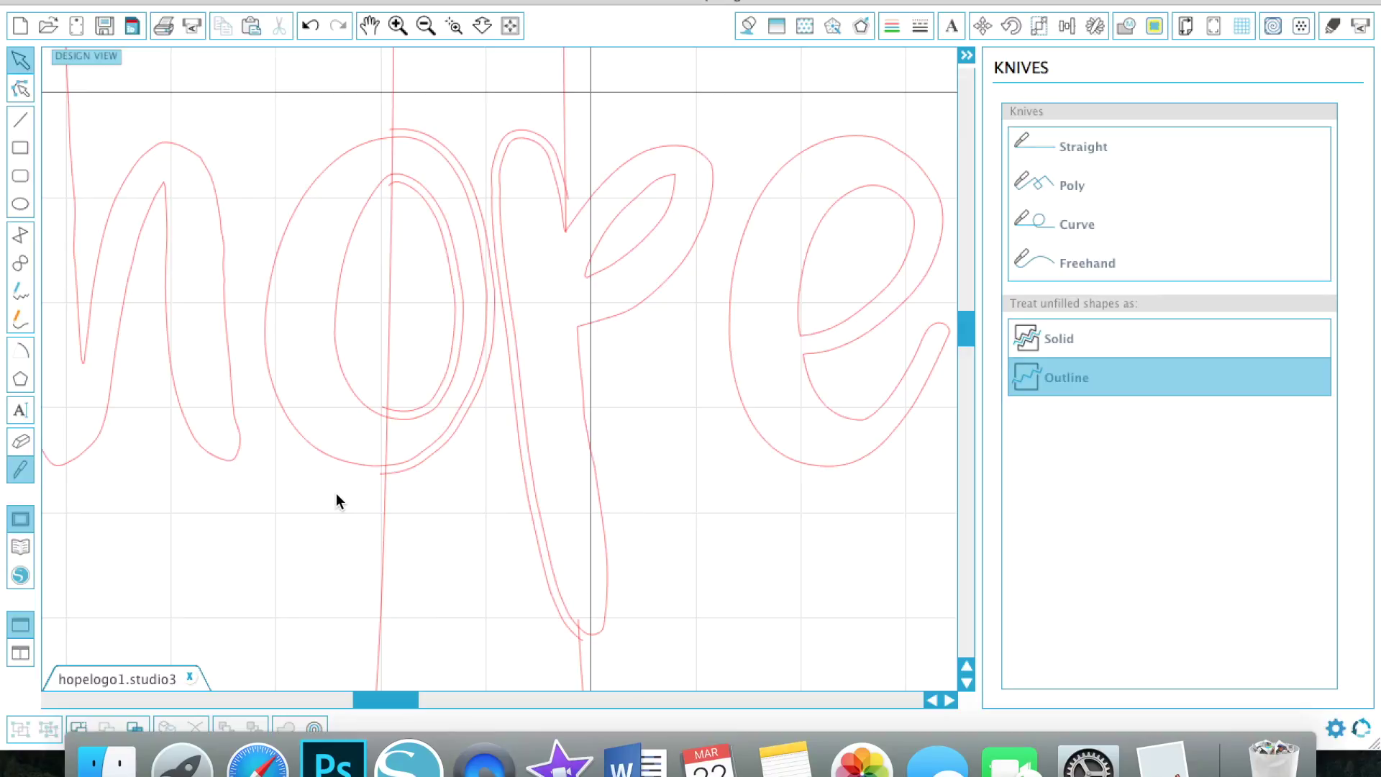
- Group the anchor, the word "hope" and the verse text above and below it into a single object
left_click(425, 23)
left_click(426, 26)
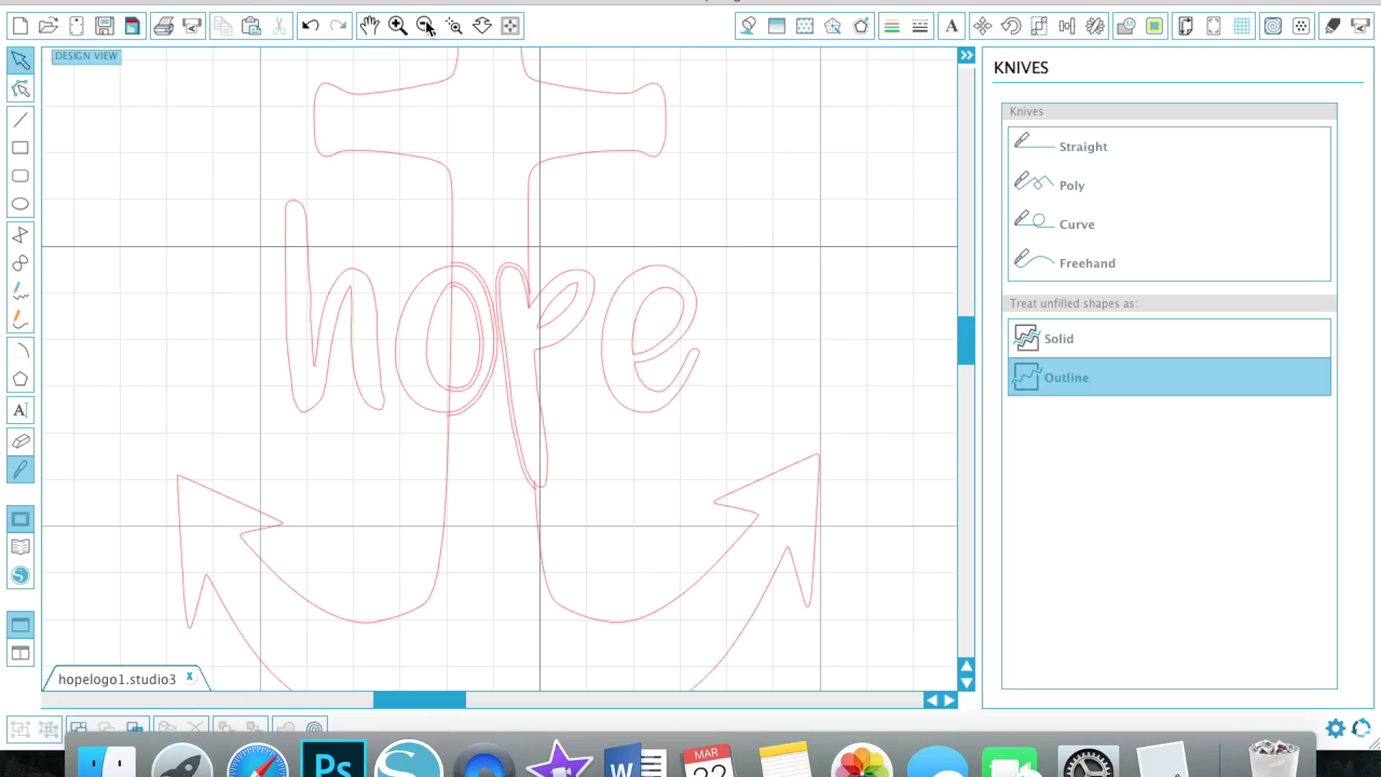
left_click(426, 26)
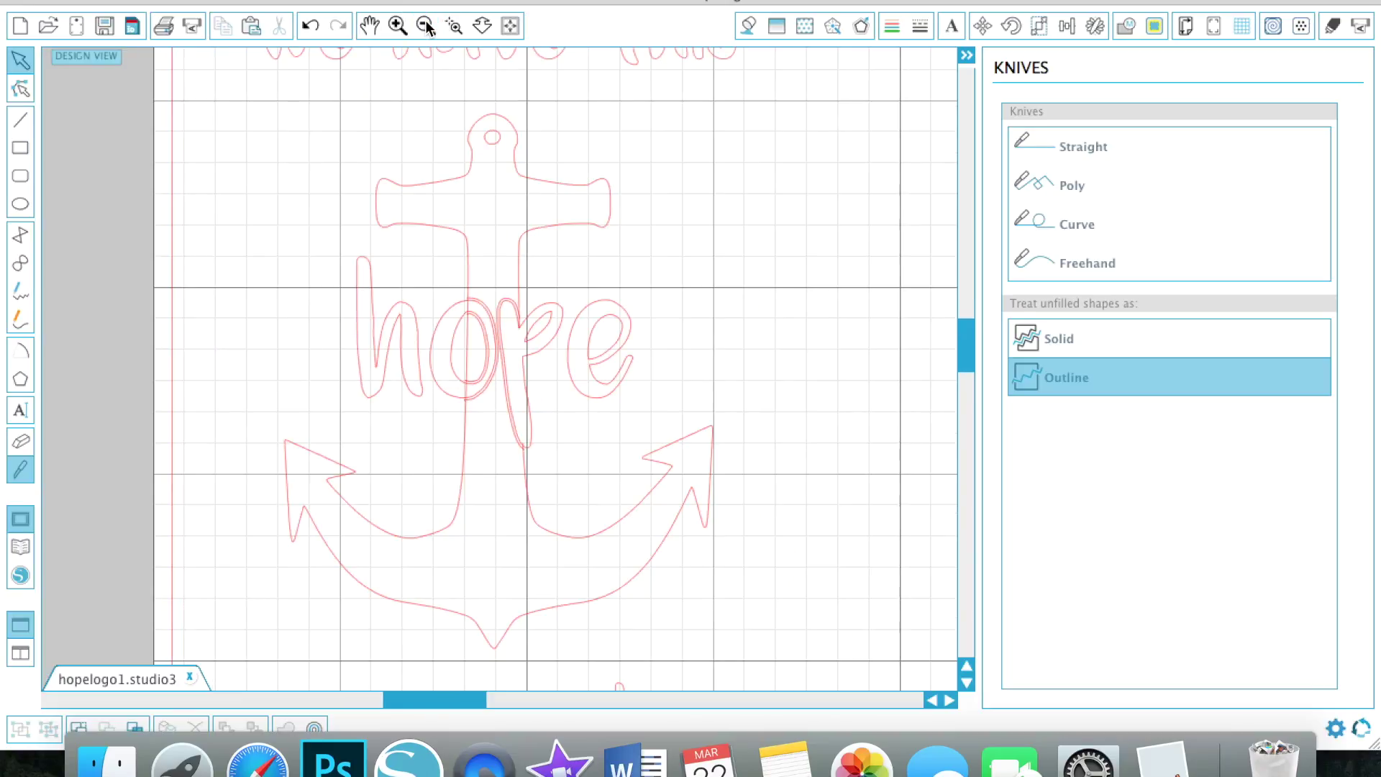
left_click(426, 26)
scroll(225, 324, "up", 3)
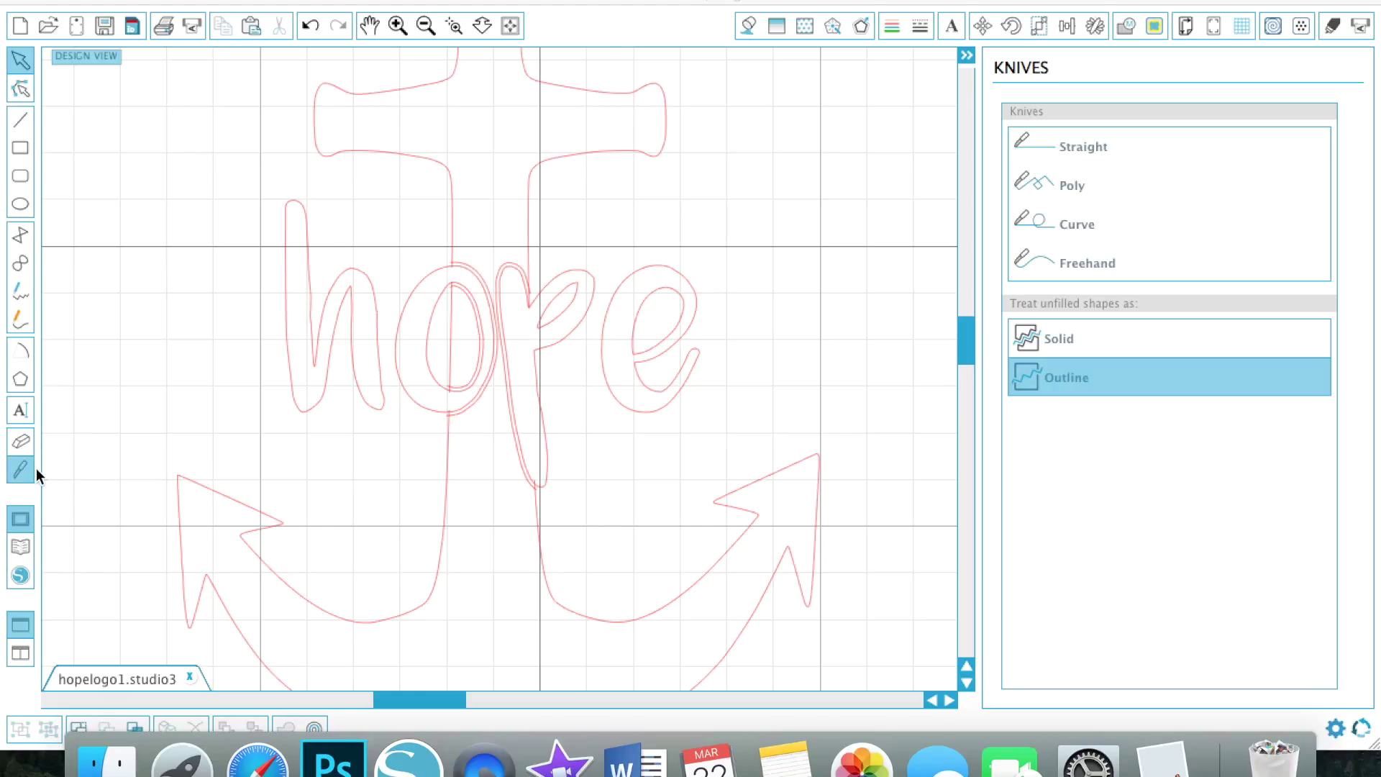
left_click(427, 27)
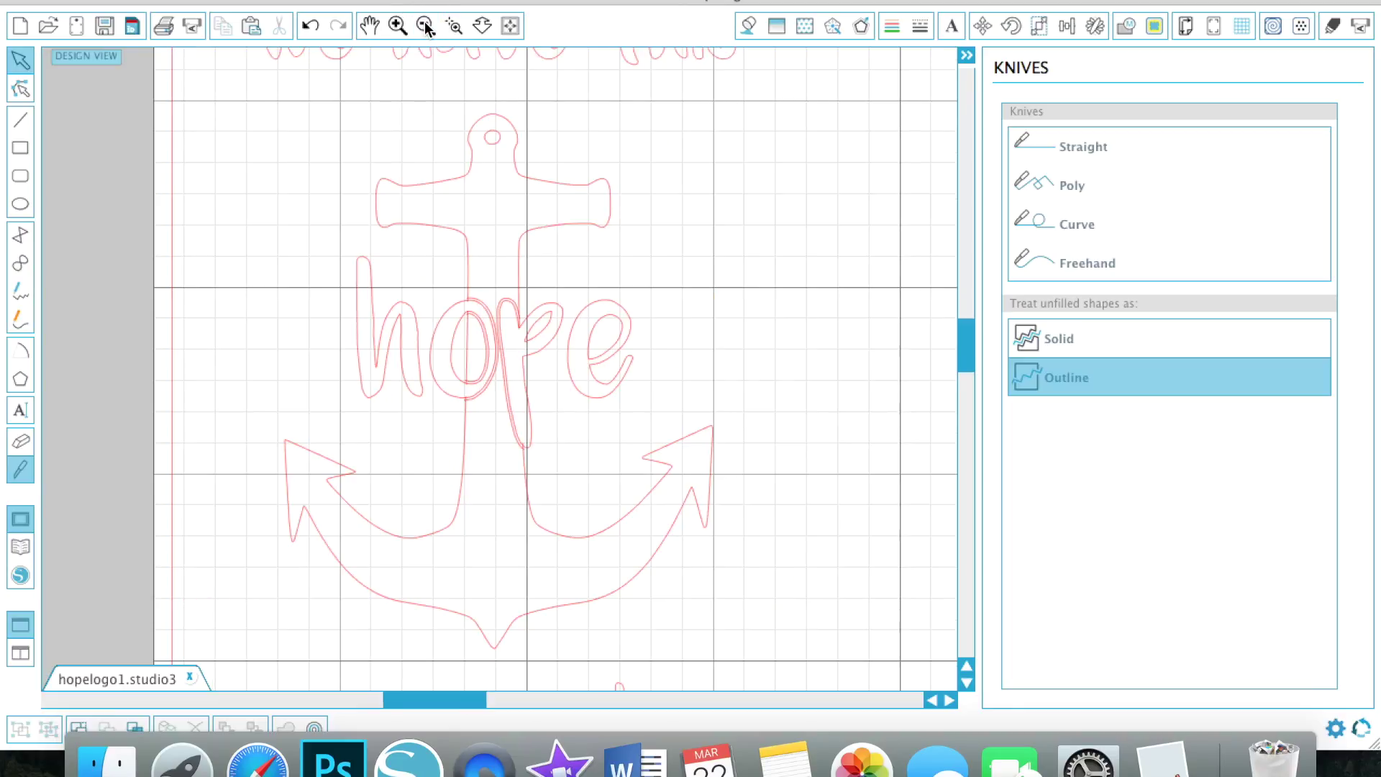
left_click(427, 26)
left_click(427, 26)
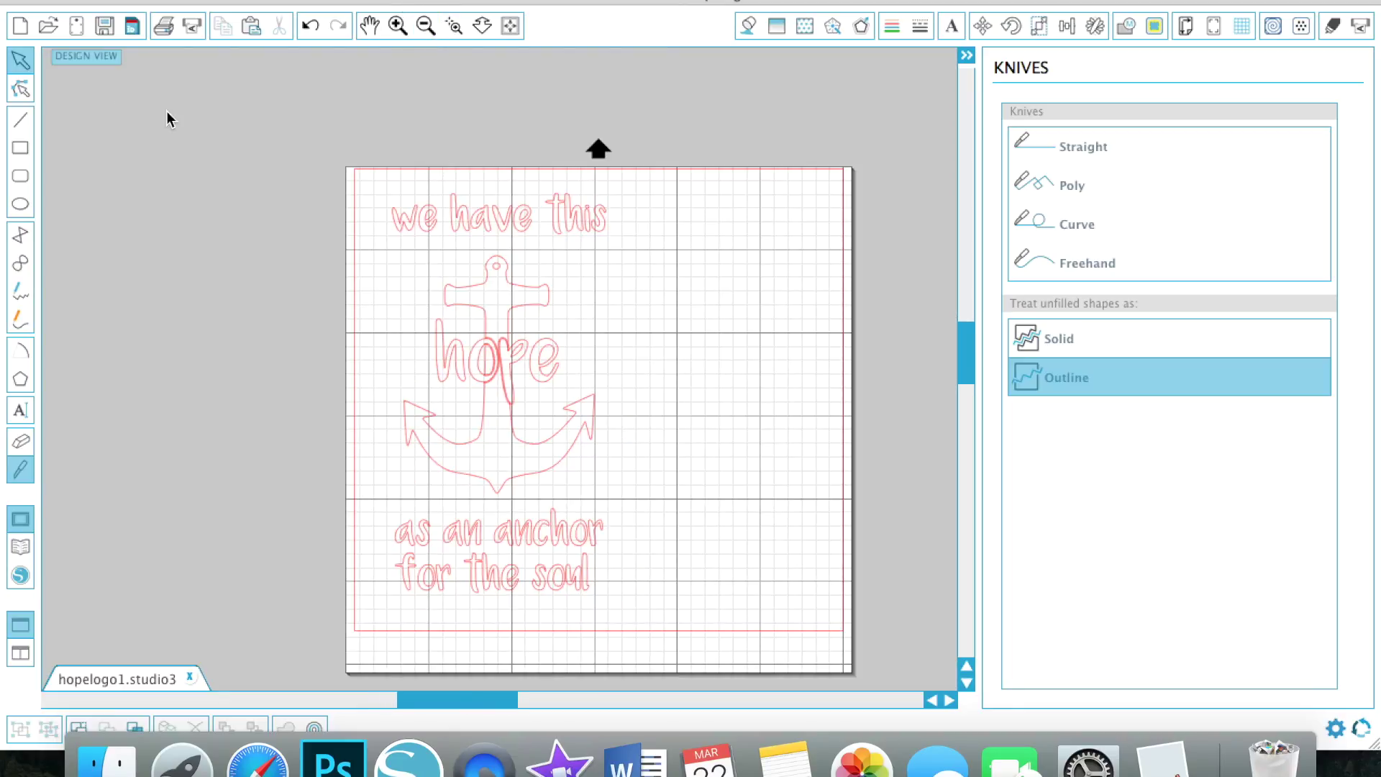
left_click_drag(367, 175, 625, 617)
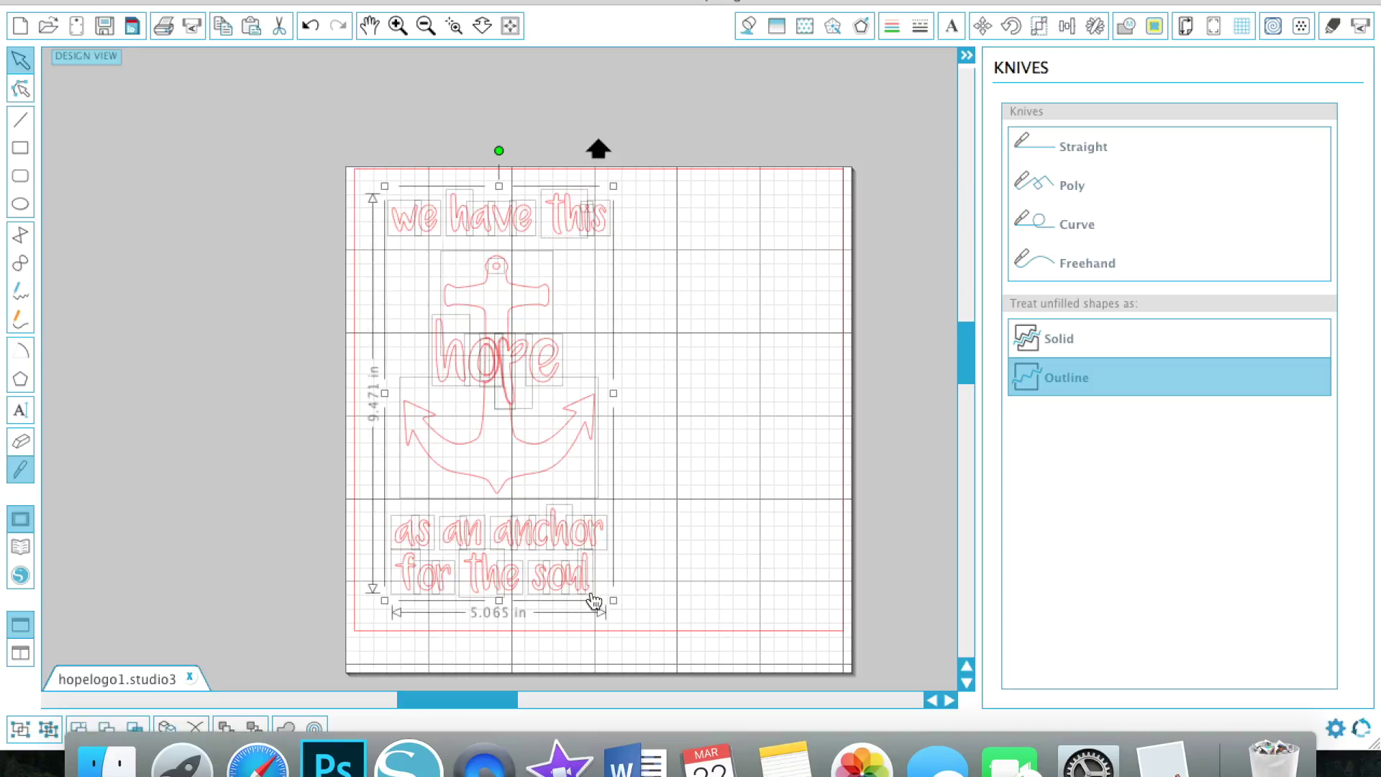
right_click(569, 584)
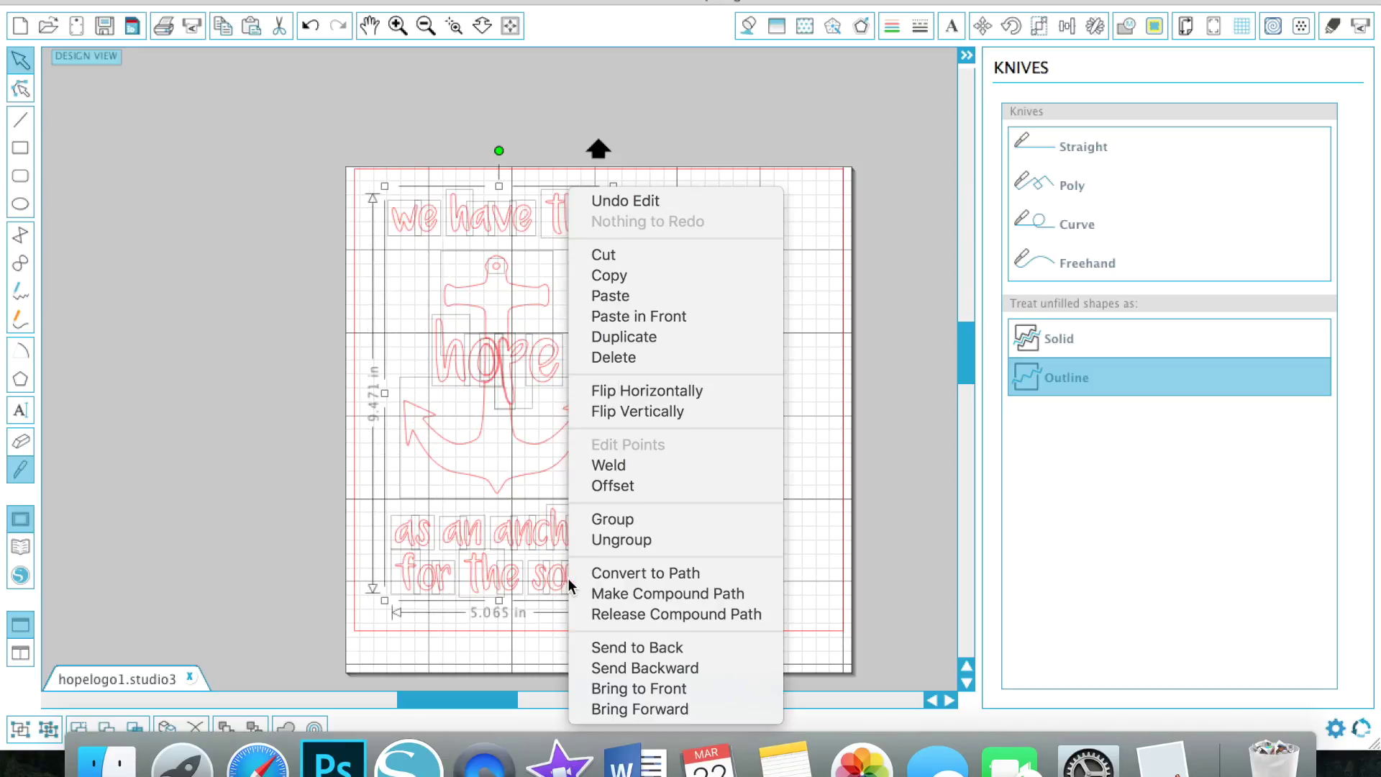
left_click(639, 524)
left_click(774, 503)
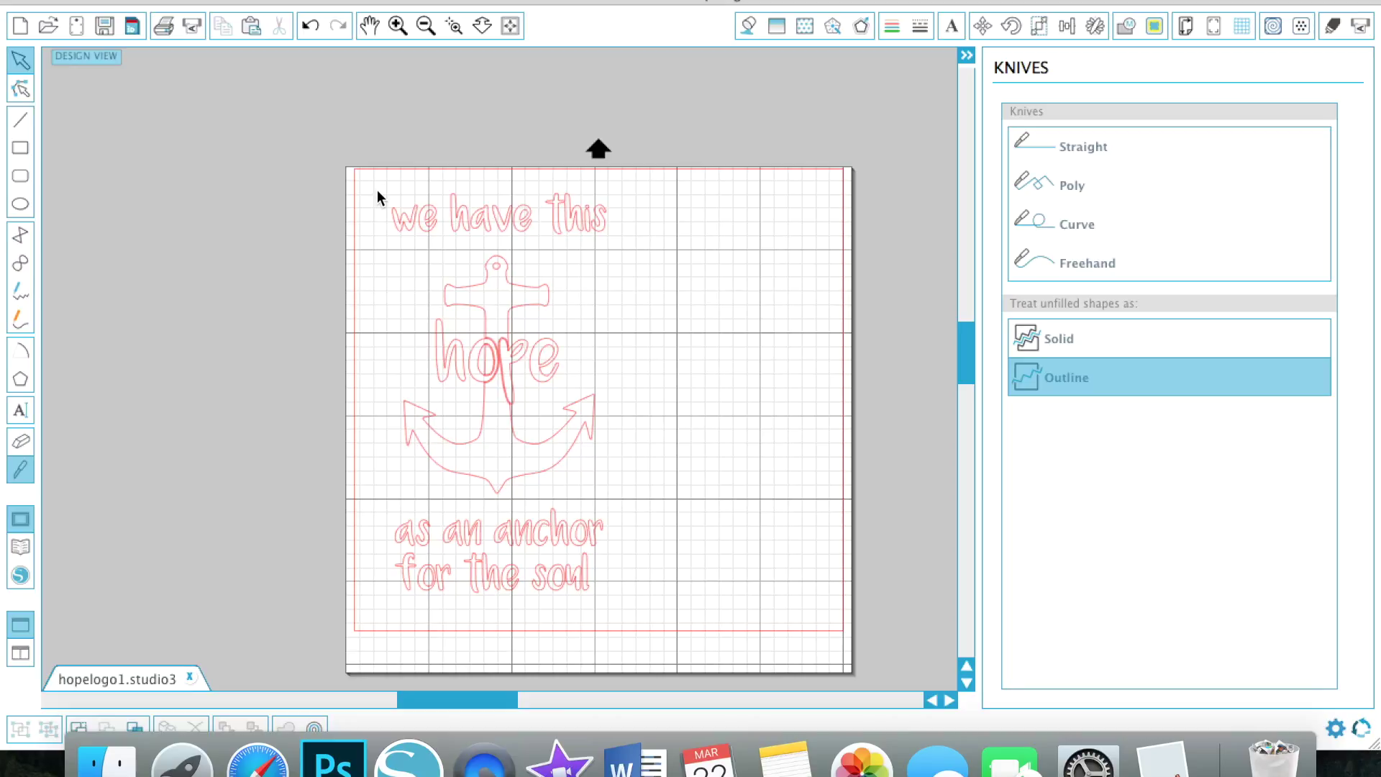
left_click(412, 223)
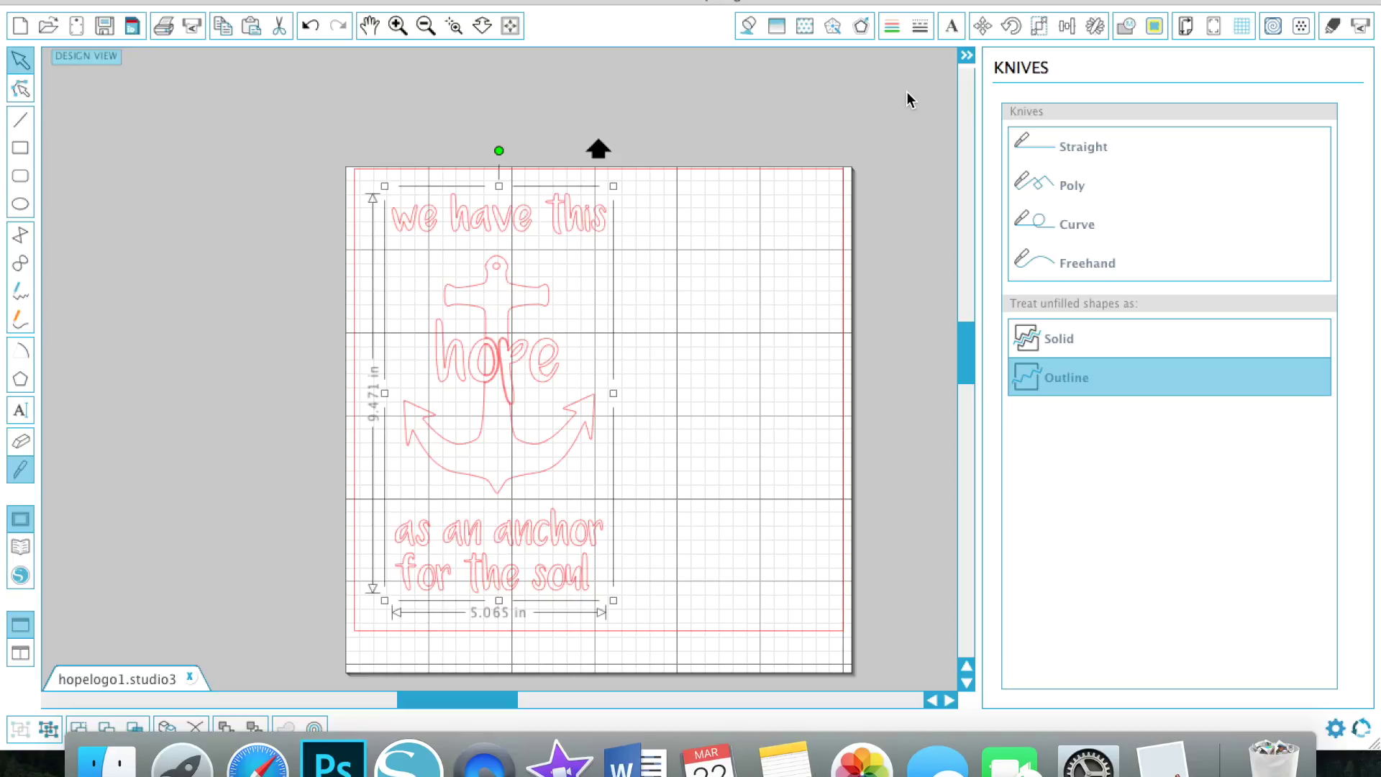
- Set the design page height to 18 inches
left_click(1187, 27)
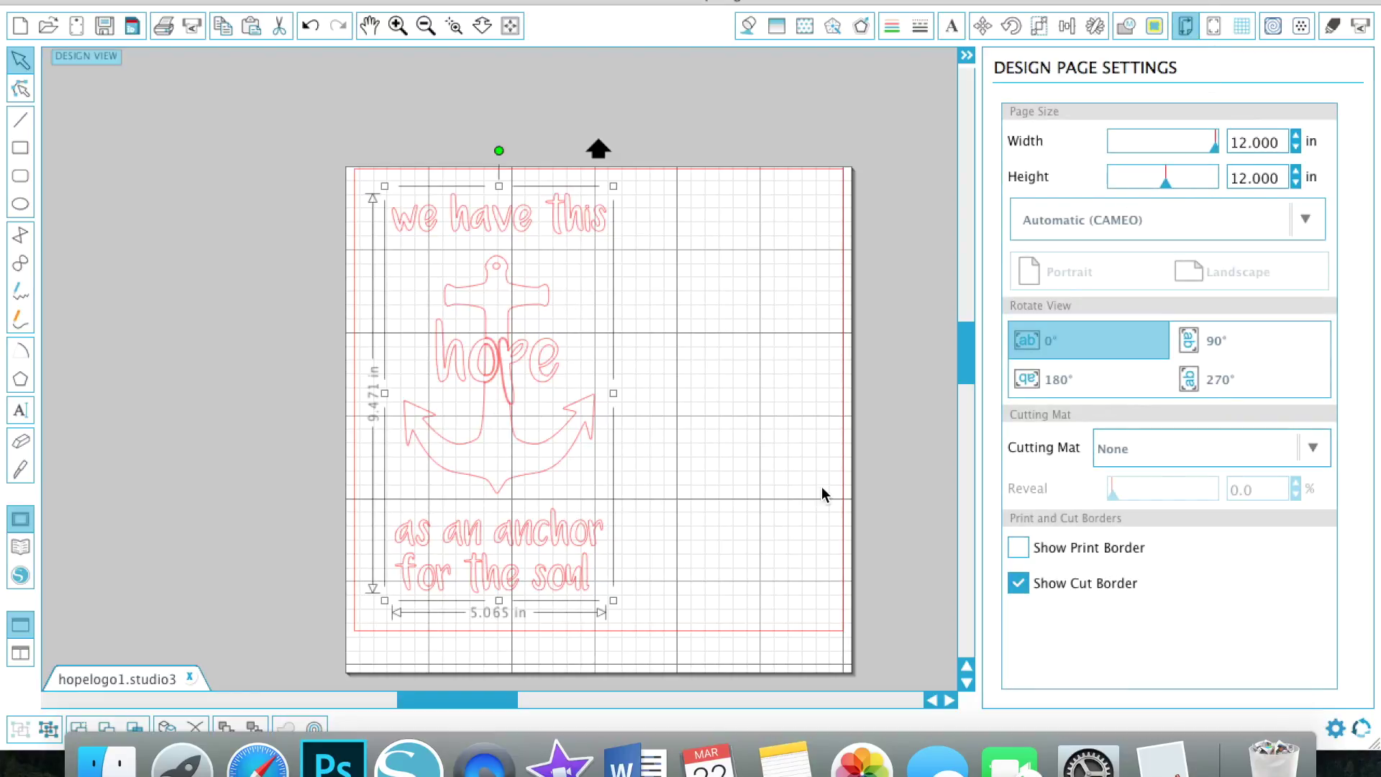
left_click_drag(1244, 179, 1240, 179)
type("8")
key("Return")
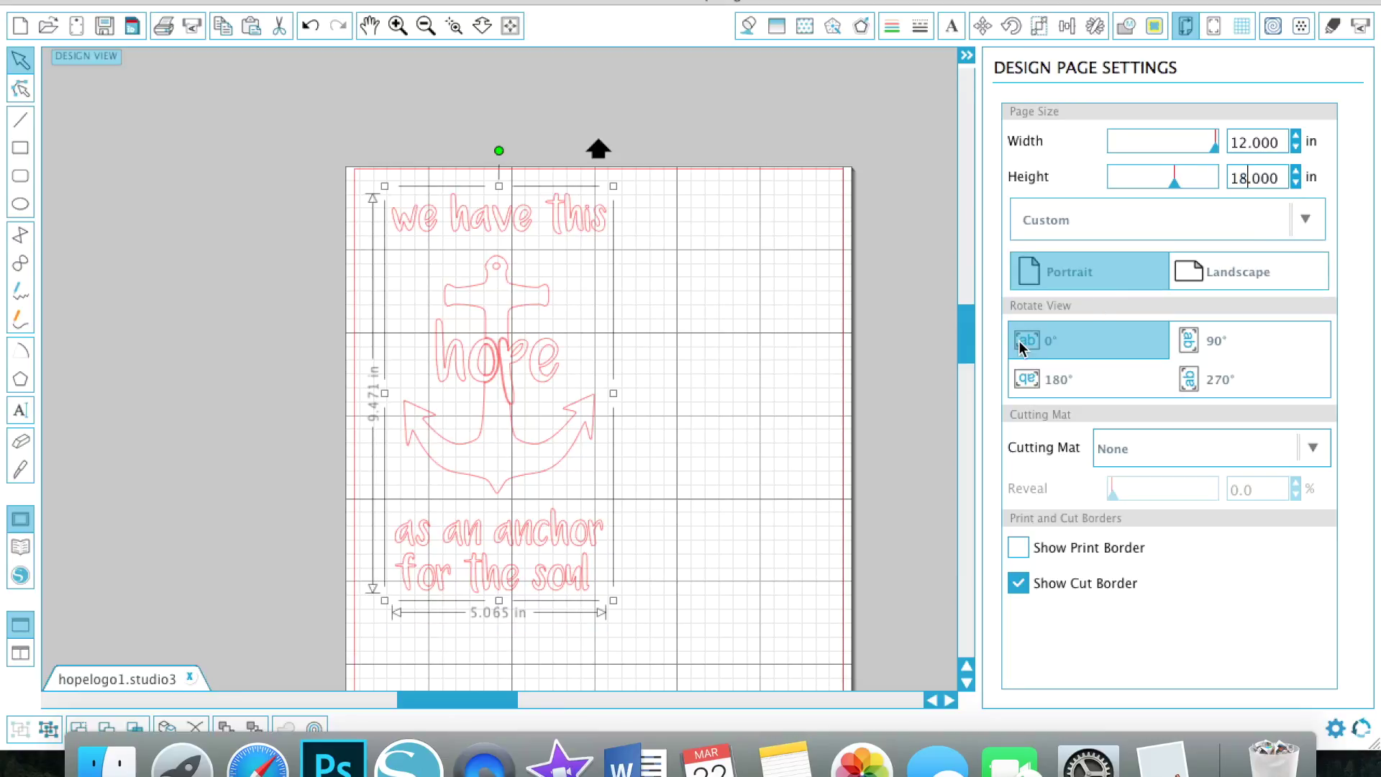
- Enlarge the grouped design proportionally to about 7.2 in wide and 13.46 in tall
left_click(959, 351)
mouse_move(959, 351)
left_mouse_down()
mouse_move(961, 401)
mouse_move(964, 367)
left_mouse_up()
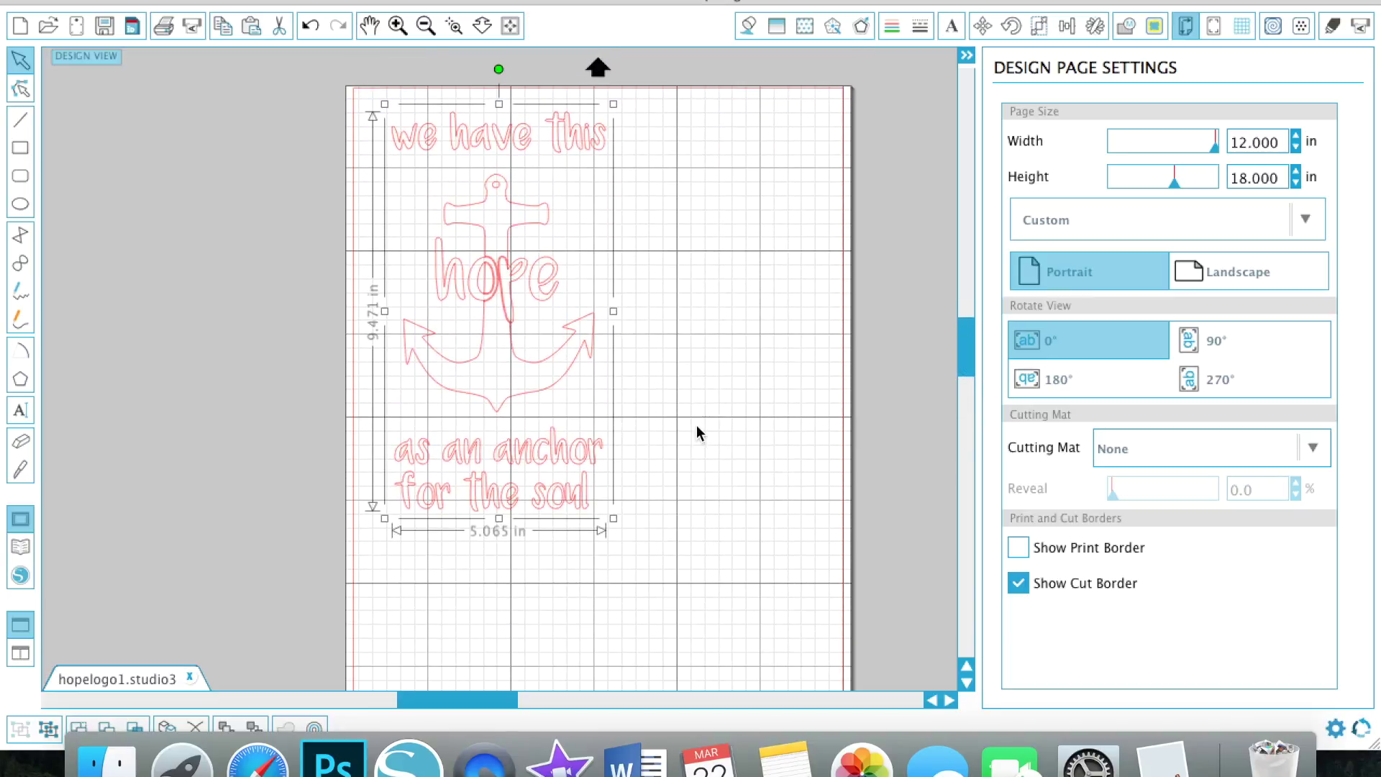
left_click(696, 426)
left_click(556, 511)
left_click_drag(613, 521, 671, 620)
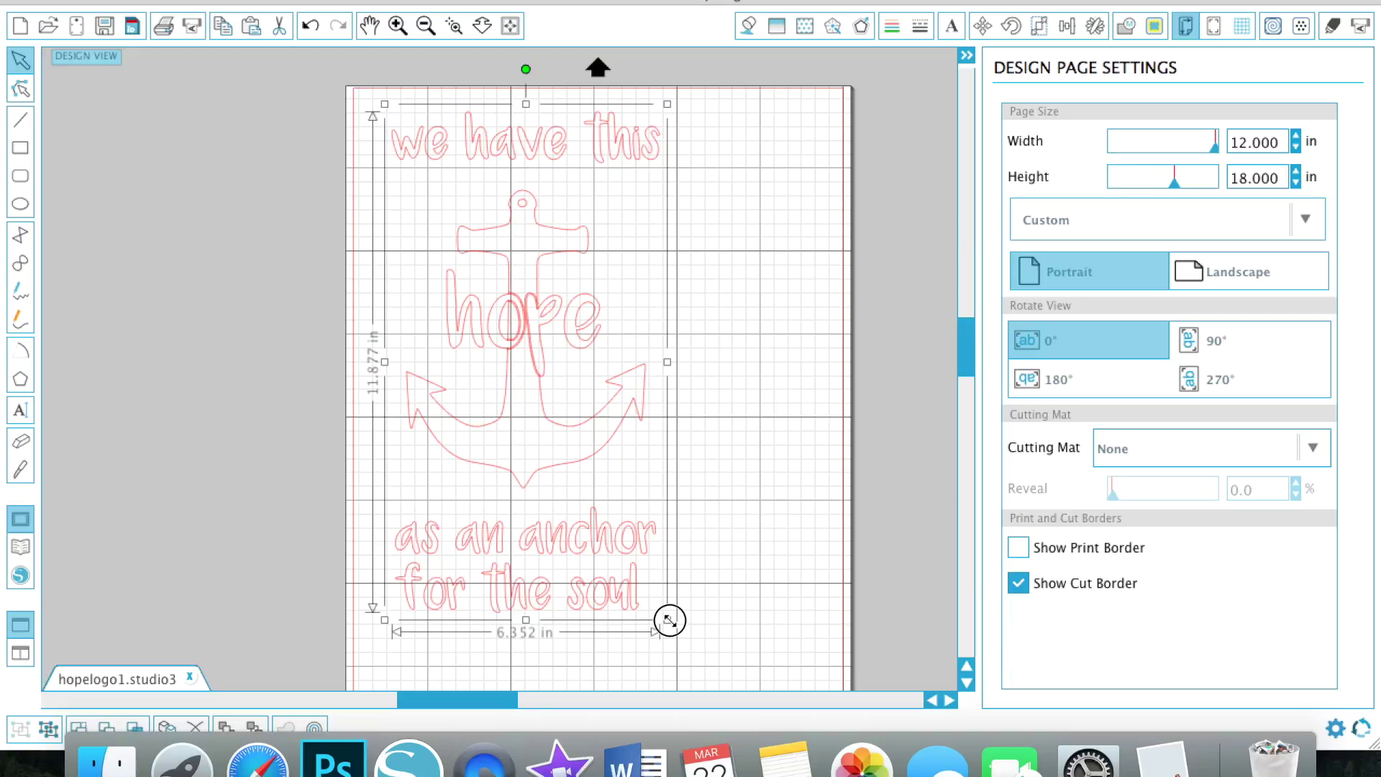
left_click_drag(669, 620, 723, 646)
left_click_drag(965, 359, 964, 395)
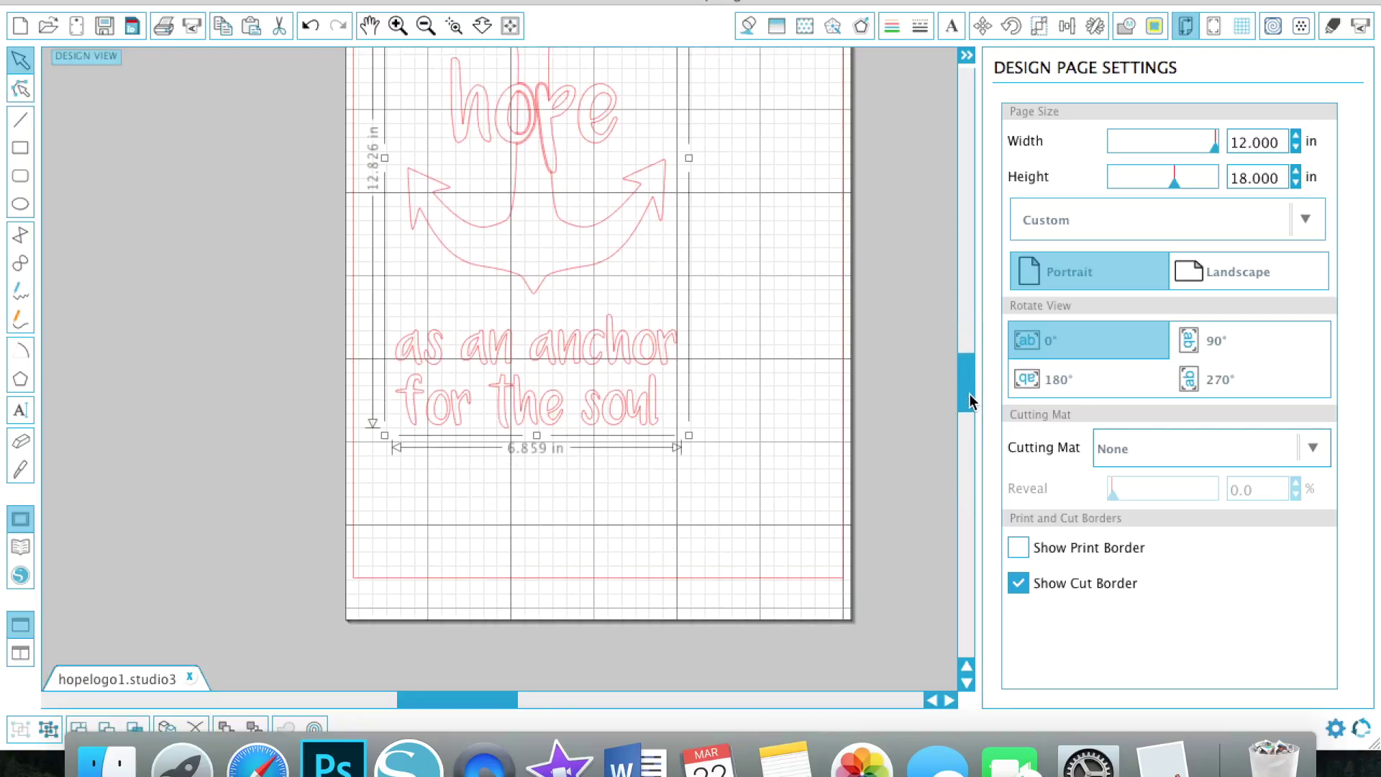
left_click_drag(687, 431, 714, 453)
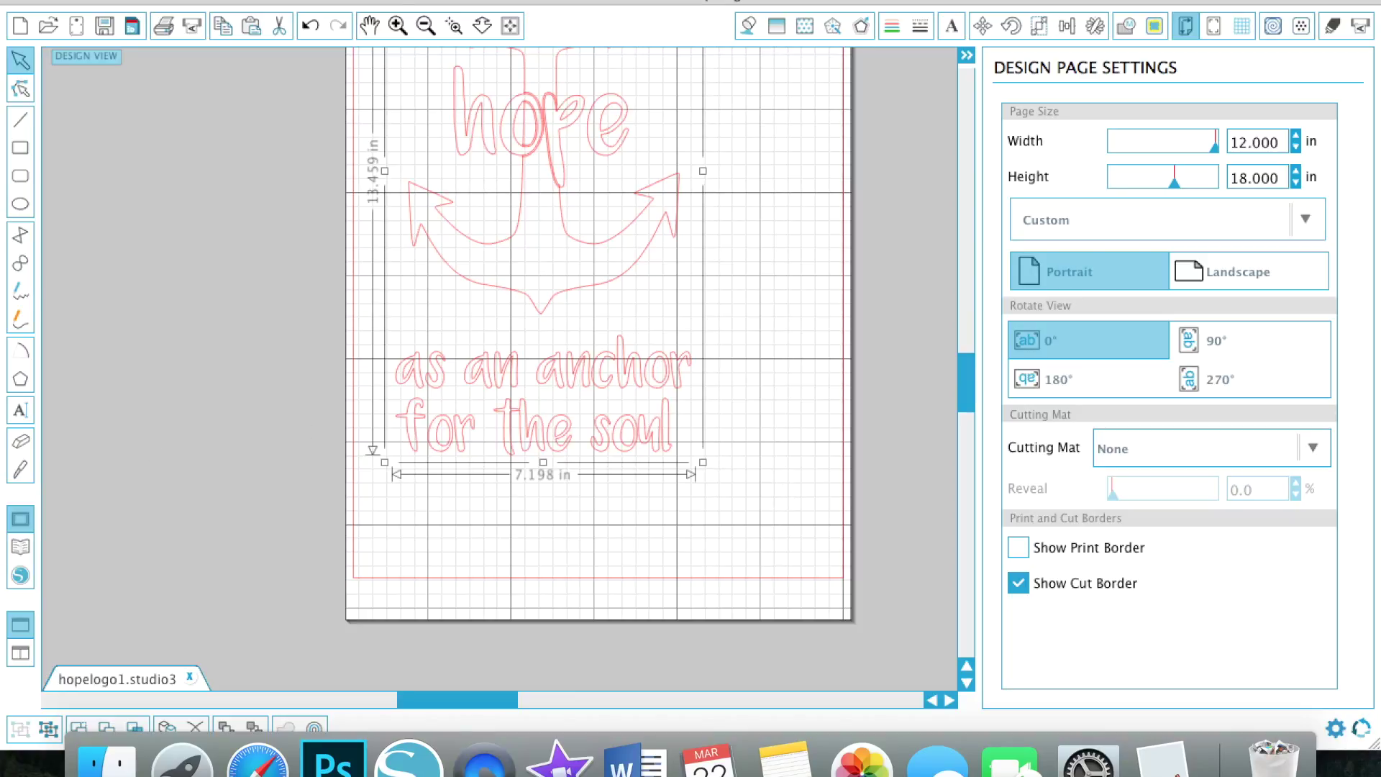
- Move the grouped design into the upper-left corner of the page's cut border and deselect it
left_click(426, 26)
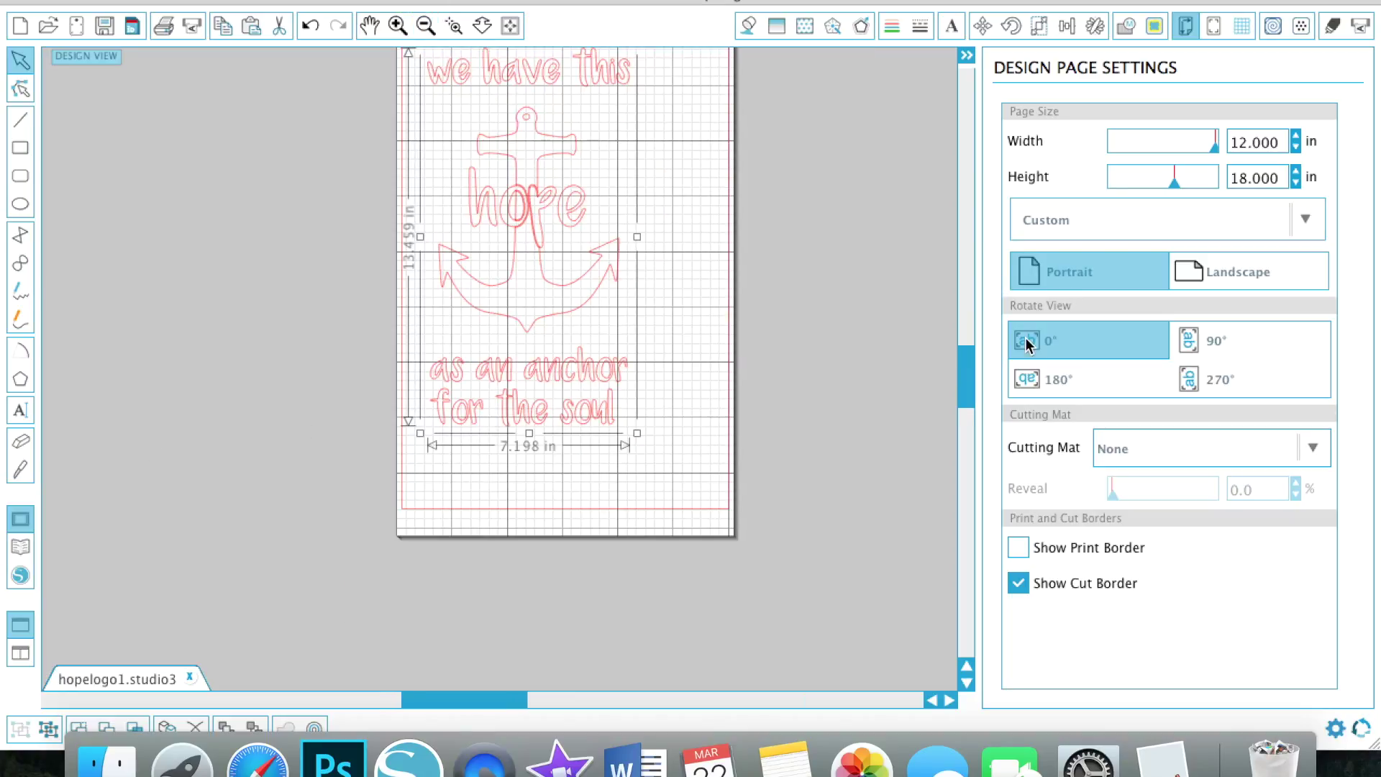
left_click_drag(966, 376, 966, 367)
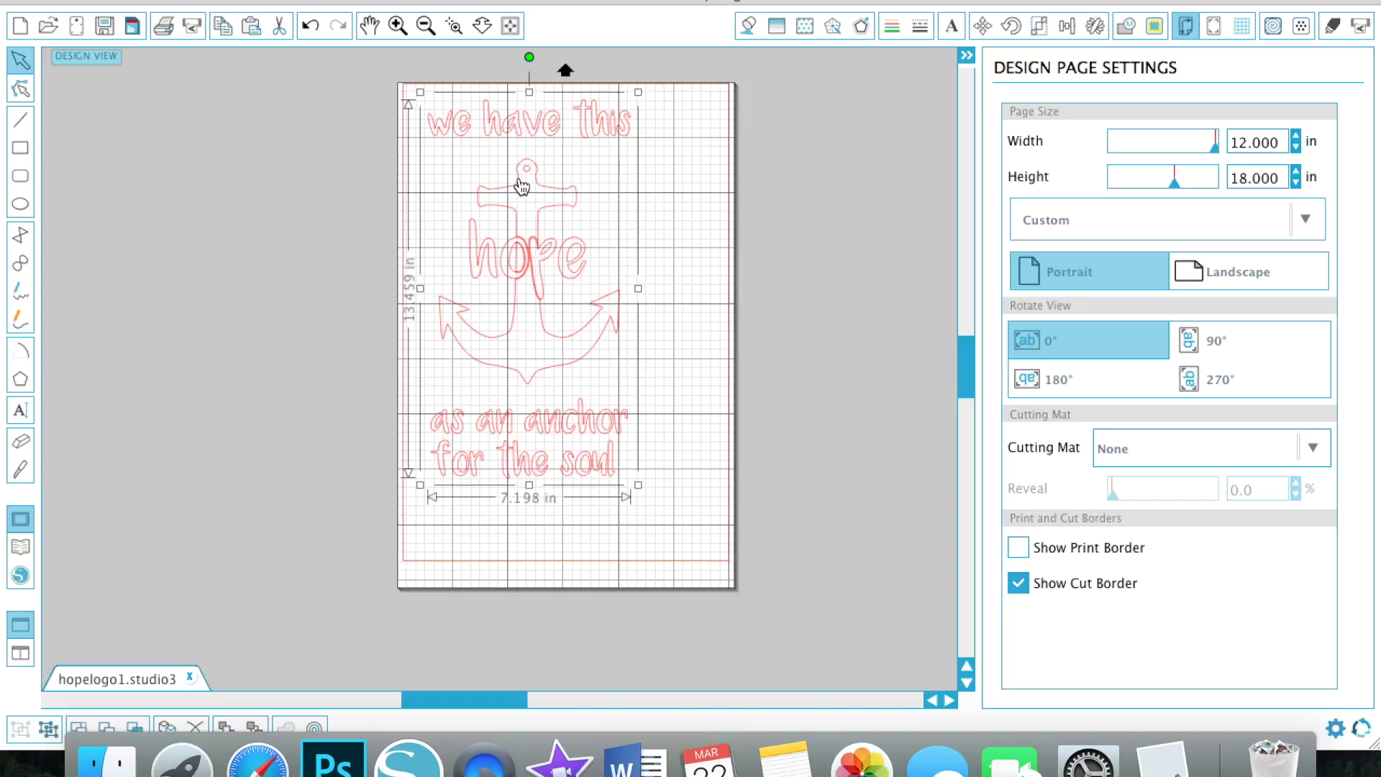
left_click_drag(520, 186, 506, 180)
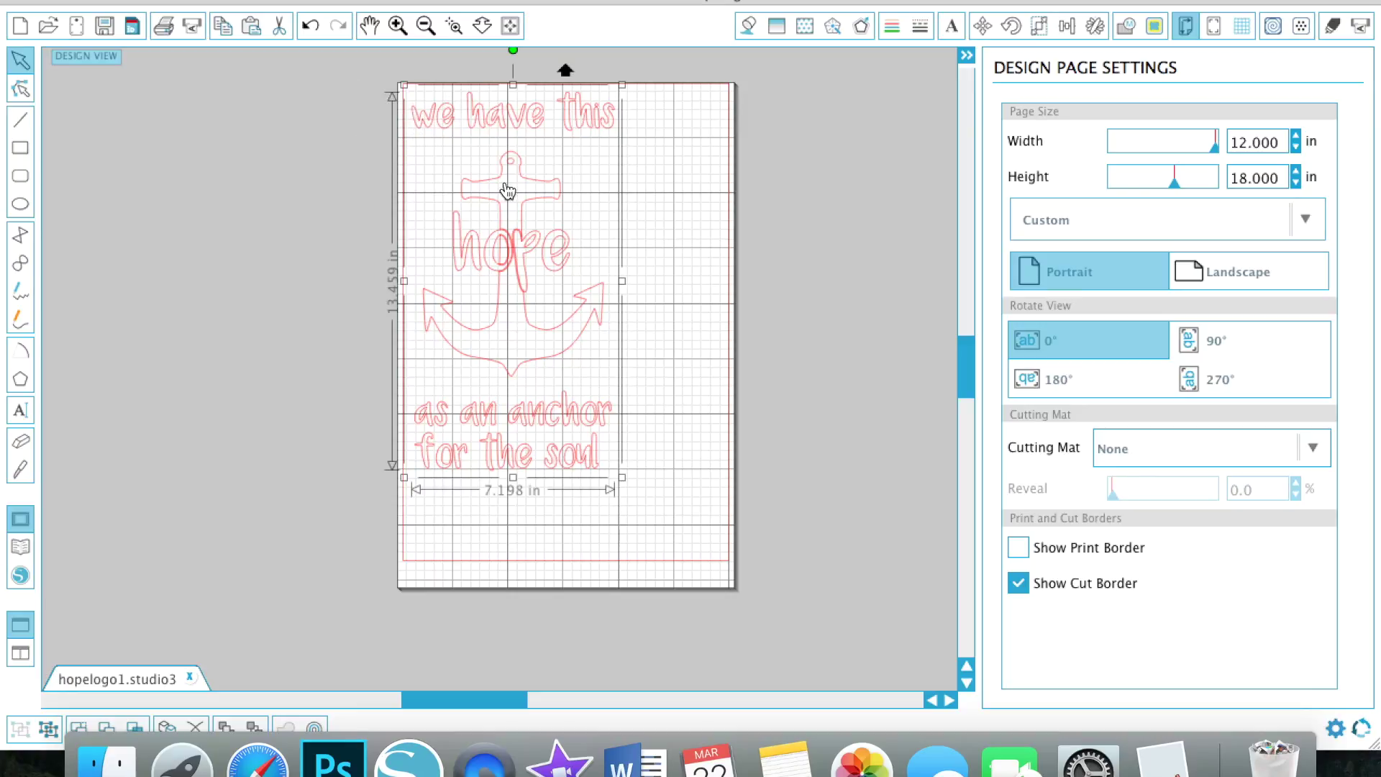
left_click(660, 490)
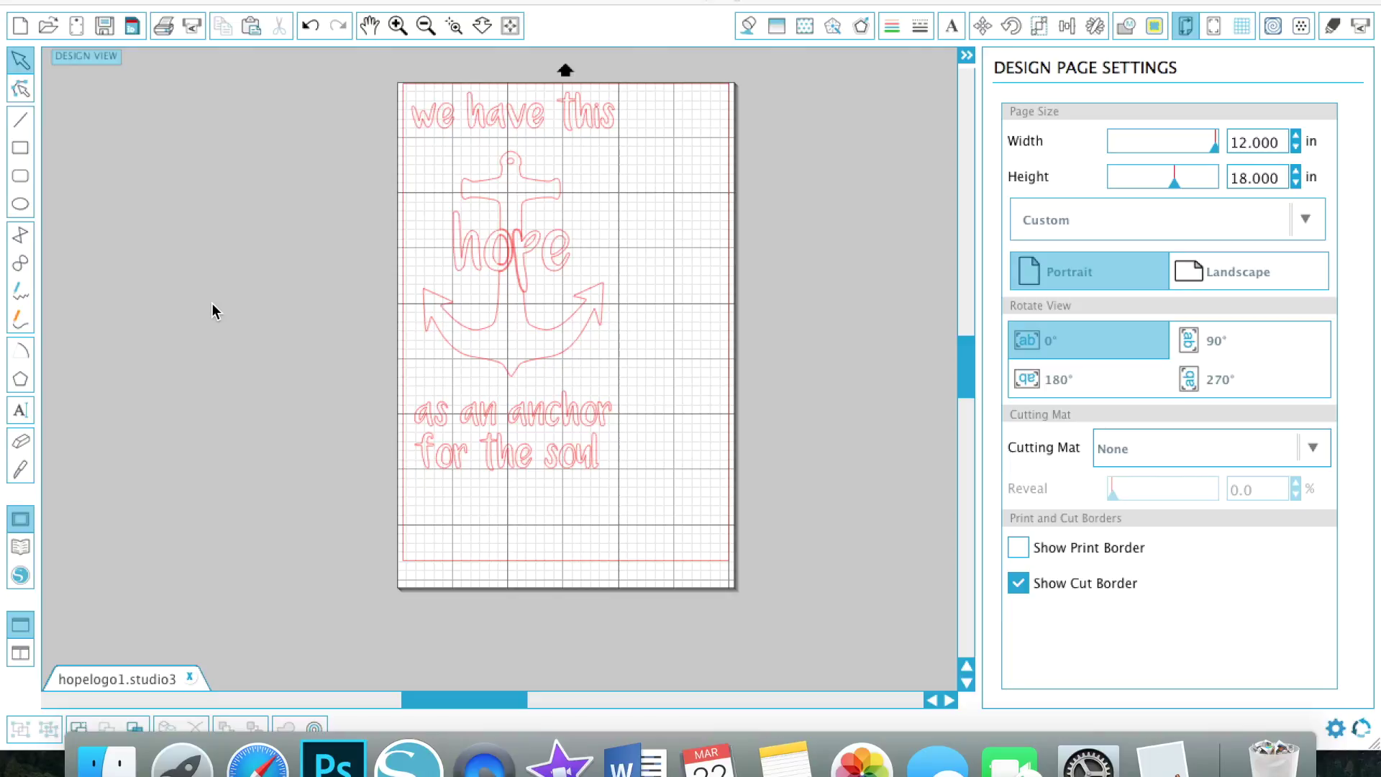
- Choose Vinyl as the cut material with a speed of 2 cm/s, and select the grouped design
left_click(1332, 28)
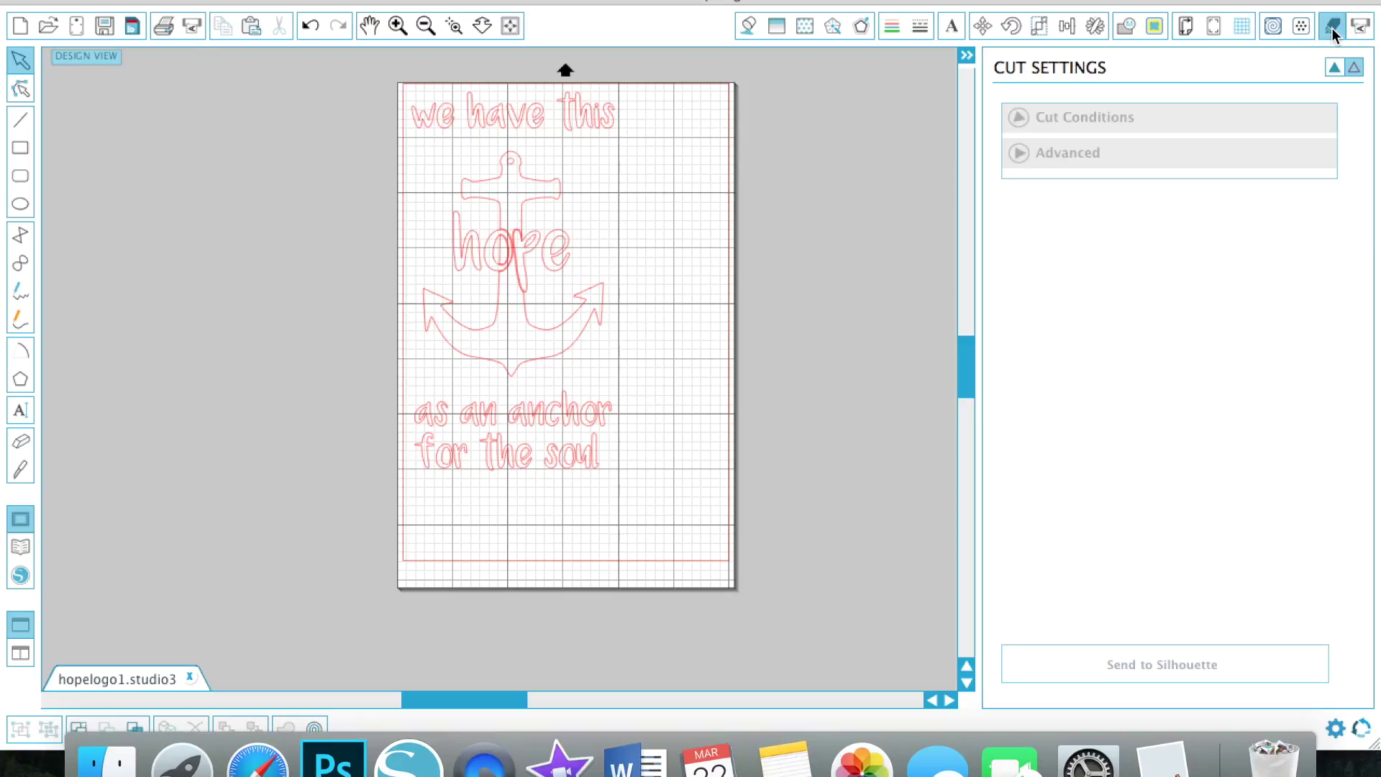
left_click_drag(1344, 279, 1344, 376)
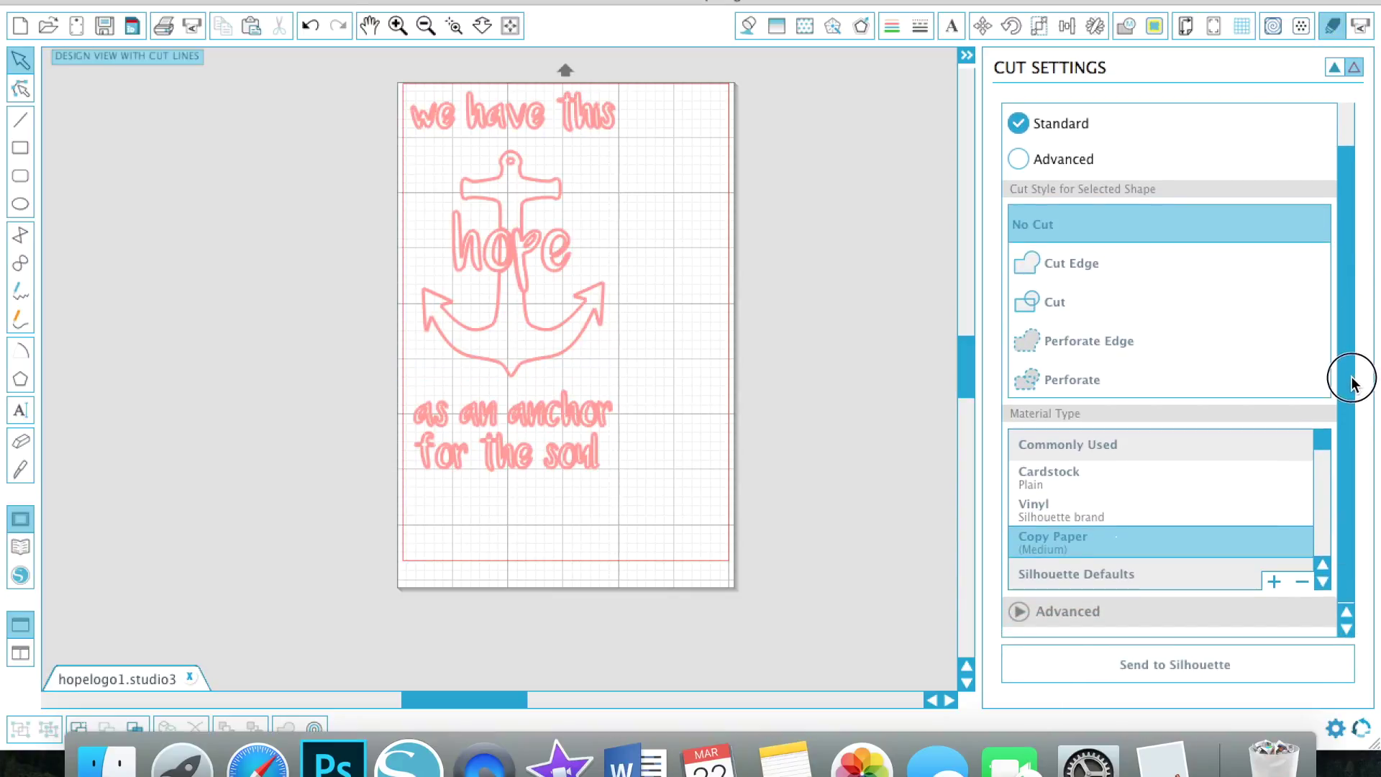
left_click(1029, 516)
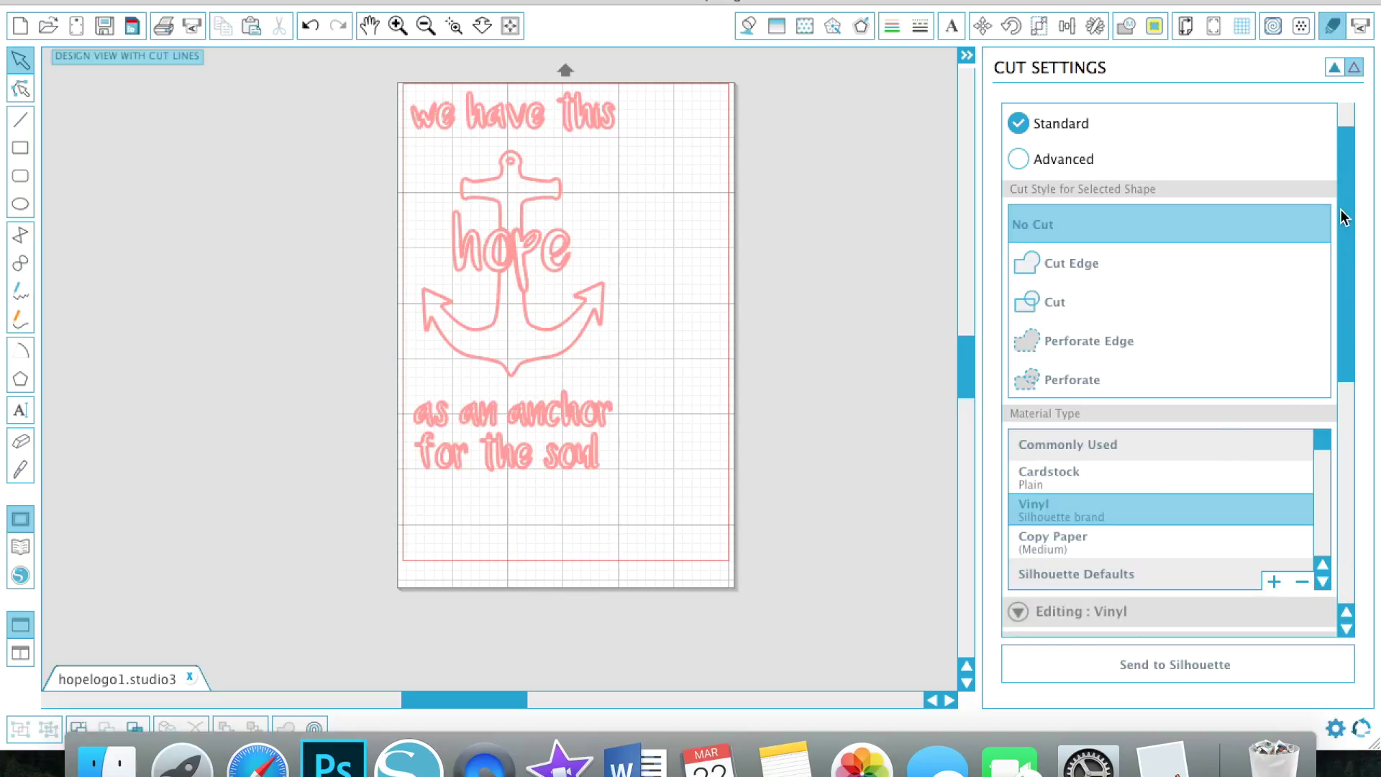
left_click_drag(1343, 209, 1316, 380)
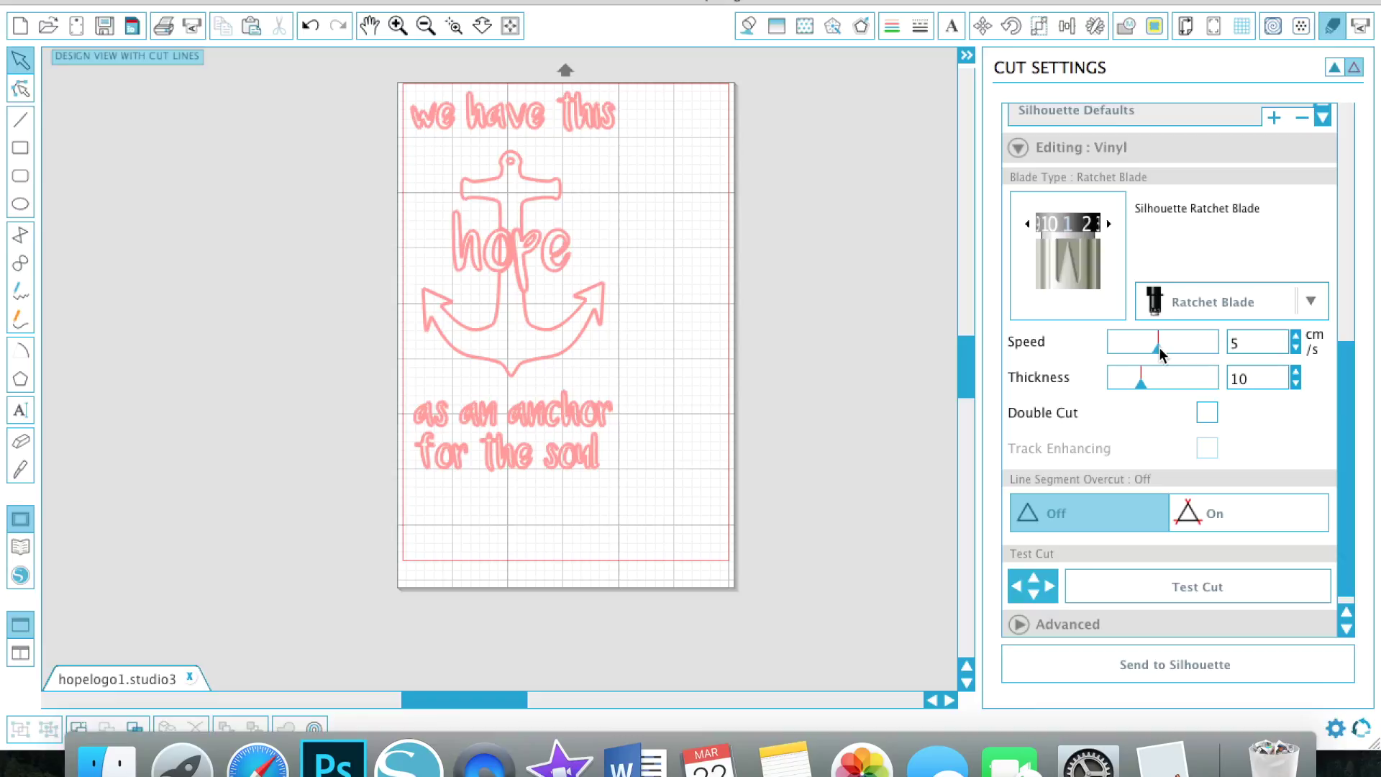
left_click_drag(1158, 347, 1123, 350)
scroll(1347, 432, "down", 1)
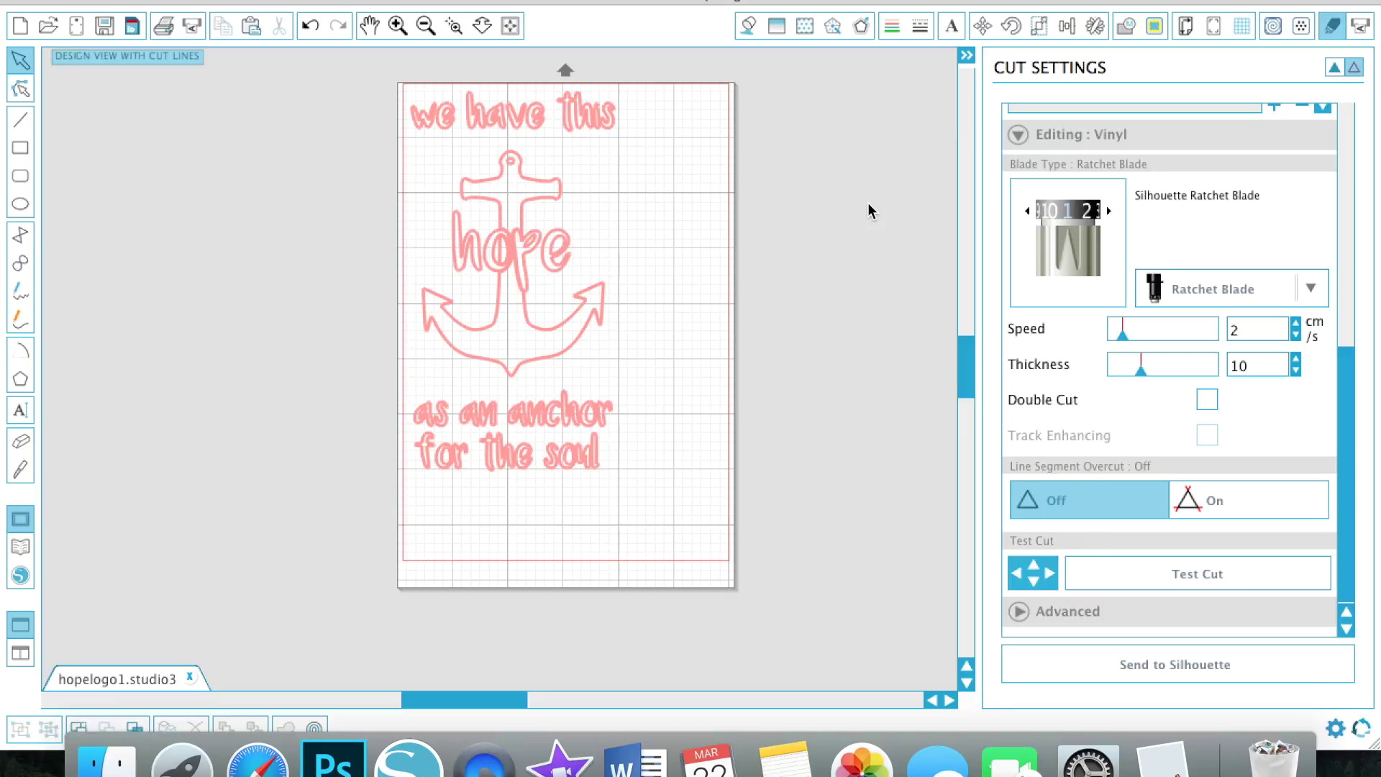
left_click(573, 109)
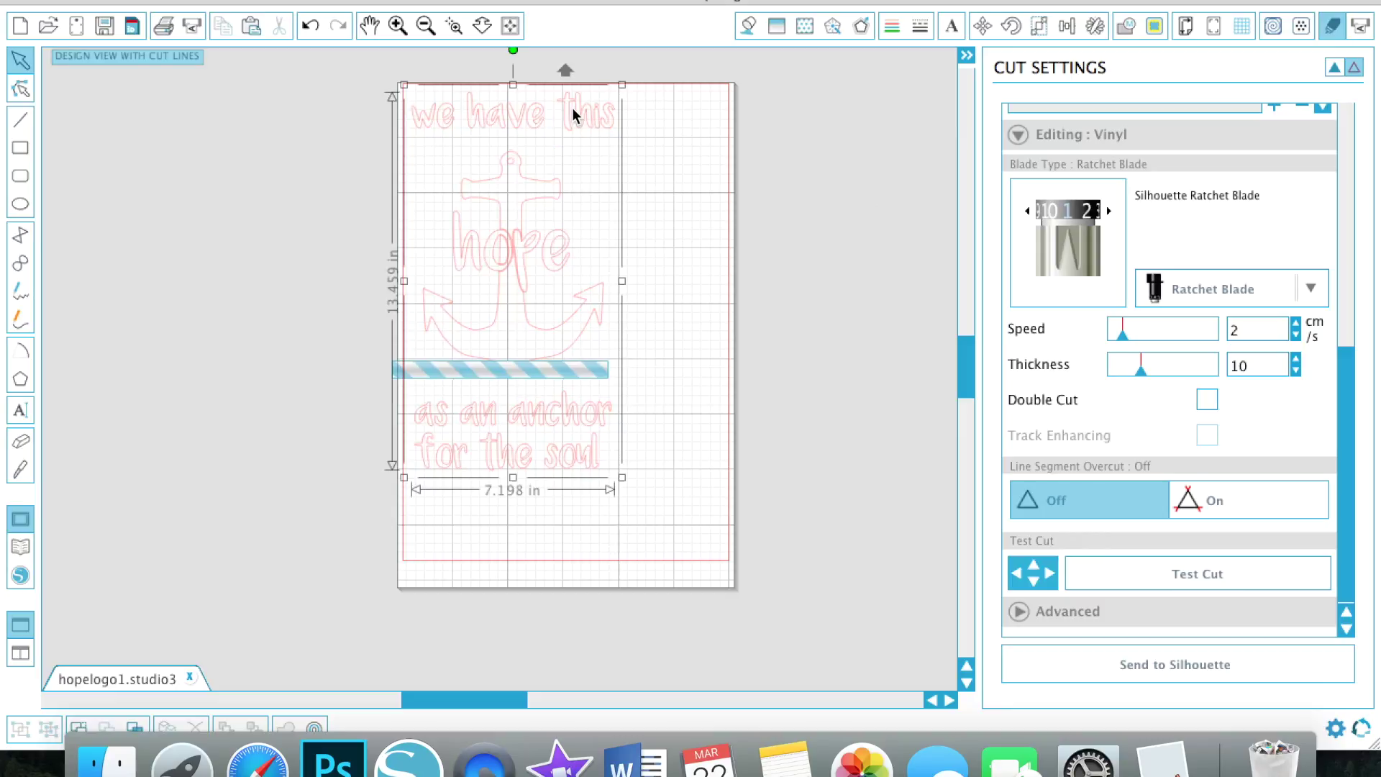